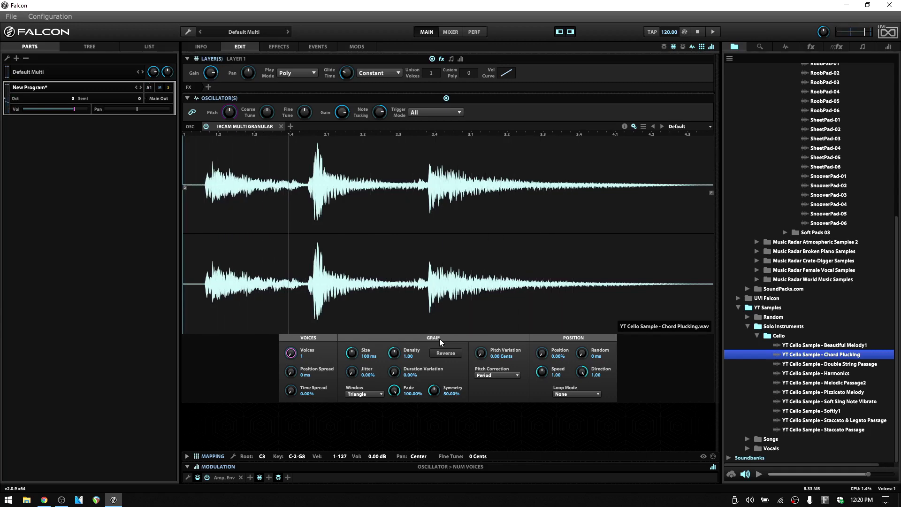
# - Try a grain Size of 113 ms and reset it to 100 ms
pyautogui.moveTo(349, 356)
pyautogui.mouseDown()
pyautogui.moveTo(353, 305)
pyautogui.moveTo(357, 361)
pyautogui.mouseUp()
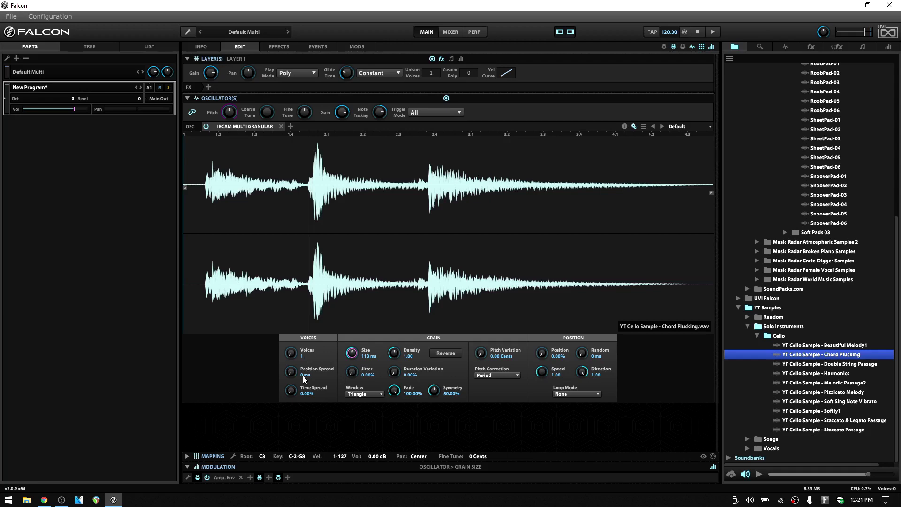
pyautogui.moveTo(291, 353); pyautogui.dragTo(293, 250)
pyautogui.doubleClick(352, 354)
# - Move the sample's start marker to the onset of the first plucked chord, skipping the opening silence
pyautogui.moveTo(183, 185); pyautogui.dragTo(205, 192)
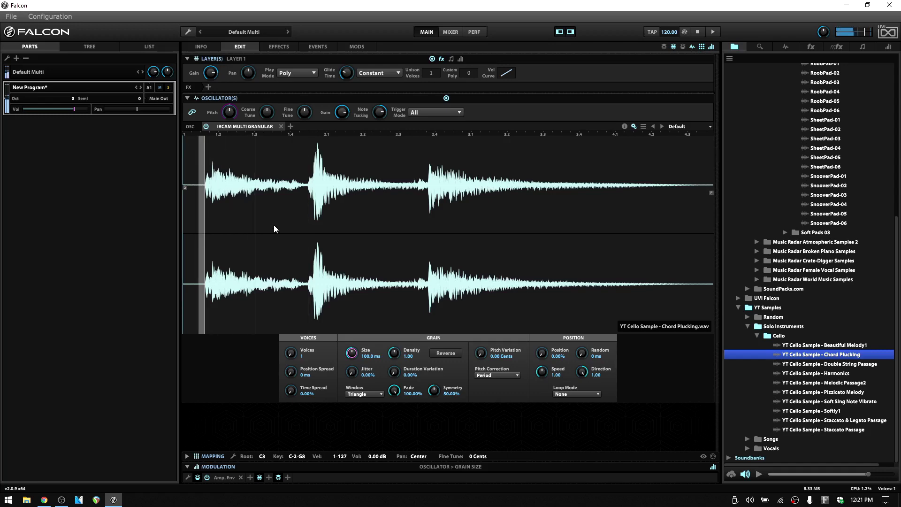
pyautogui.moveTo(207, 191); pyautogui.dragTo(207, 192)
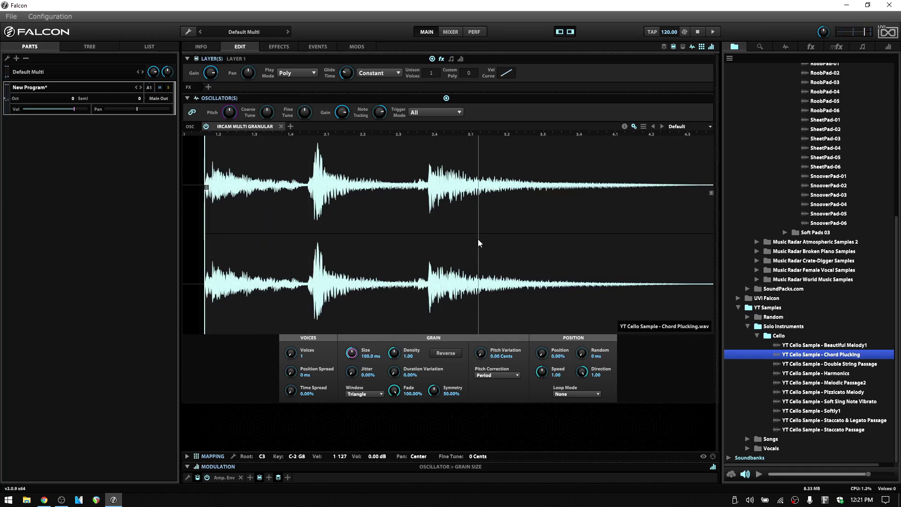
# - Set the number of Voices to 8 and raise the Position Spread to 730 ms
pyautogui.click(291, 352)
pyautogui.moveTo(289, 323); pyautogui.dragTo(289, 269)
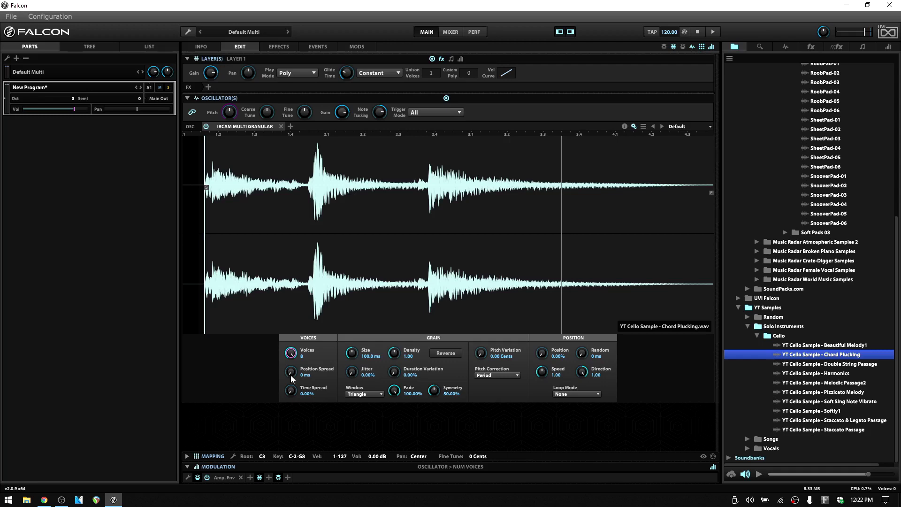
pyautogui.moveTo(291, 372)
pyautogui.mouseDown()
pyautogui.moveTo(294, 353)
pyautogui.moveTo(291, 373)
pyautogui.mouseUp()
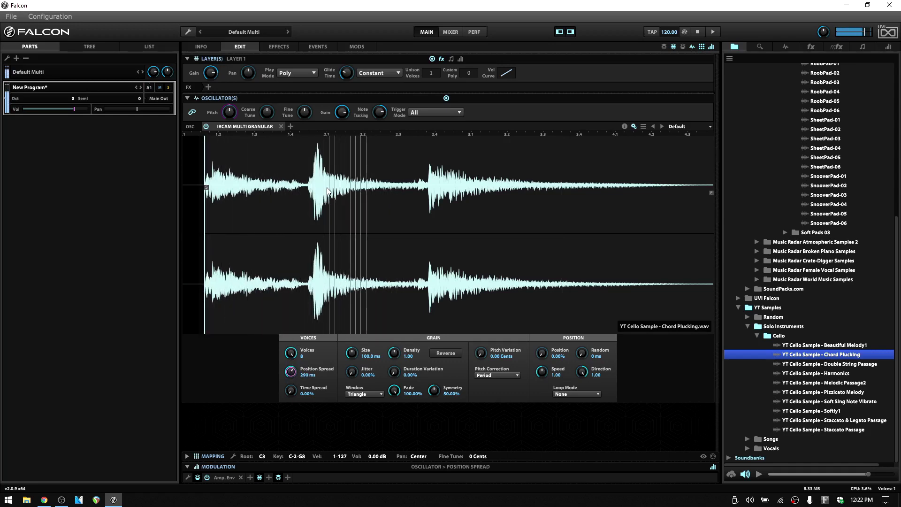
pyautogui.moveTo(298, 364); pyautogui.dragTo(294, 365)
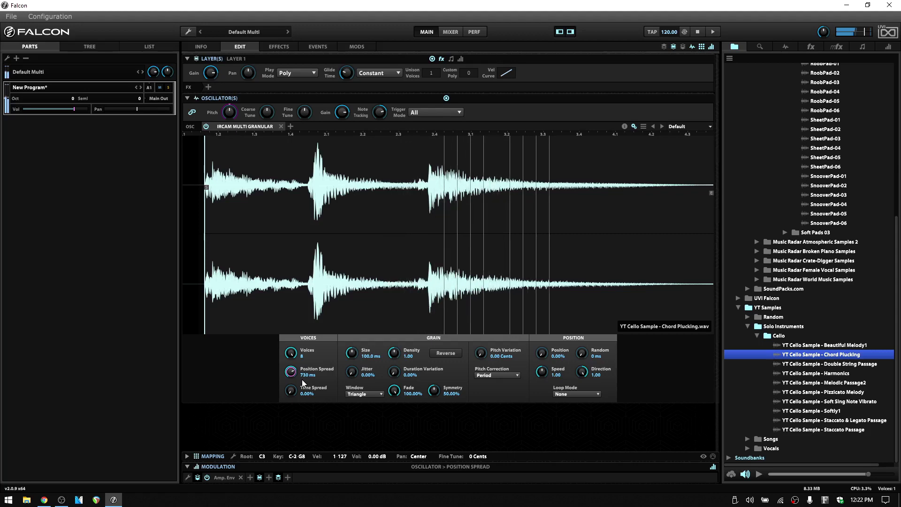
# - Try the Position Spread at 10 s and at 28.6 ms, and settle on 232 ms
pyautogui.moveTo(292, 373); pyautogui.dragTo(299, 319)
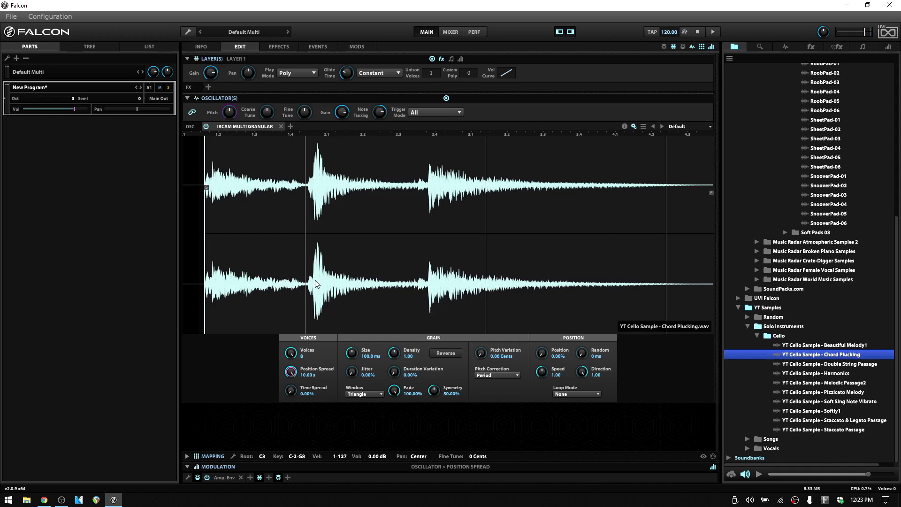
pyautogui.moveTo(295, 380); pyautogui.dragTo(292, 430)
pyautogui.scroll(1, 294, 373)
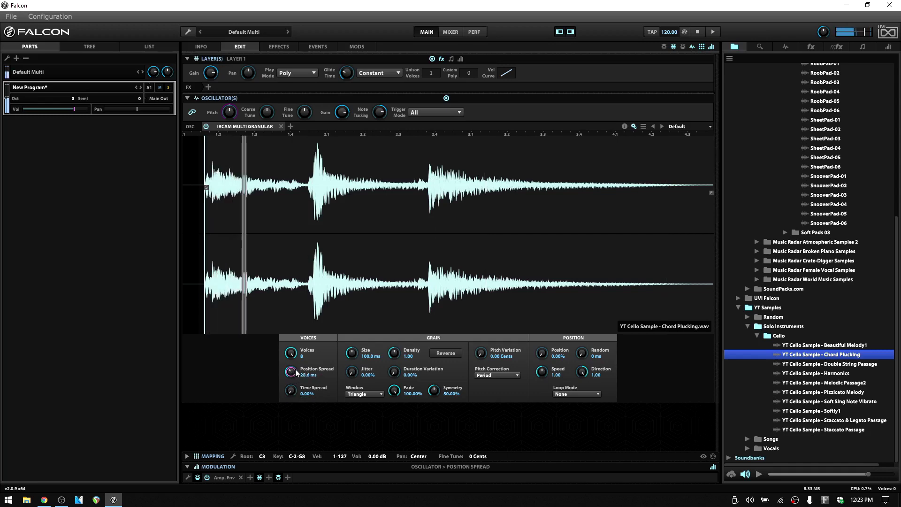
pyautogui.moveTo(299, 378); pyautogui.dragTo(301, 352)
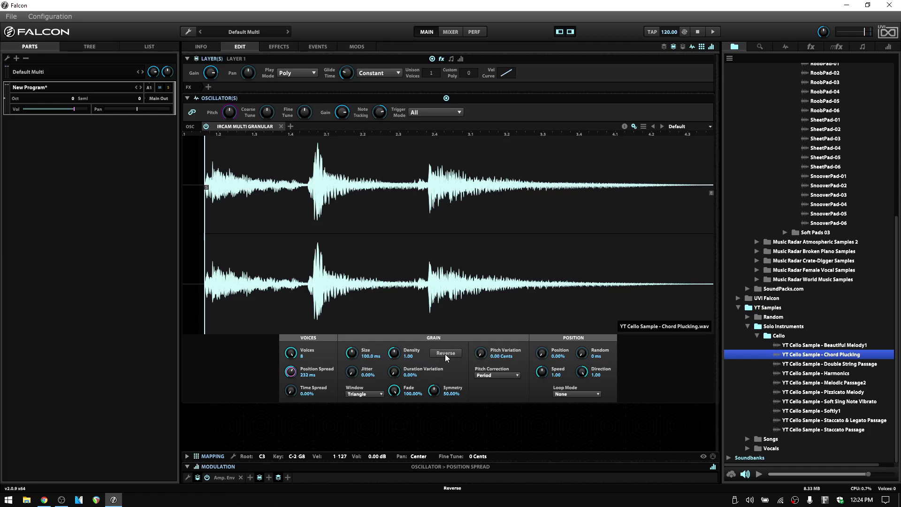
# - Reverse the cello sample's waveform in the Multi Granular oscillator
pyautogui.rightClick(402, 219)
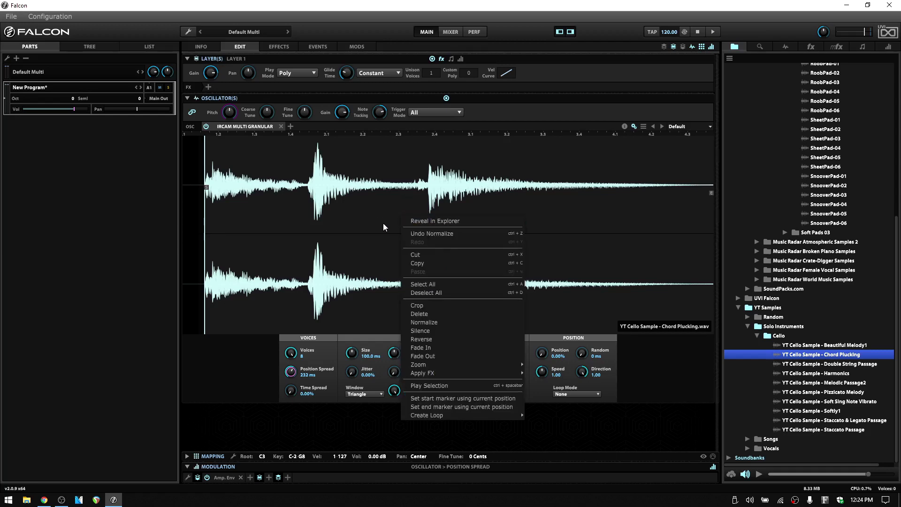
pyautogui.click(445, 339)
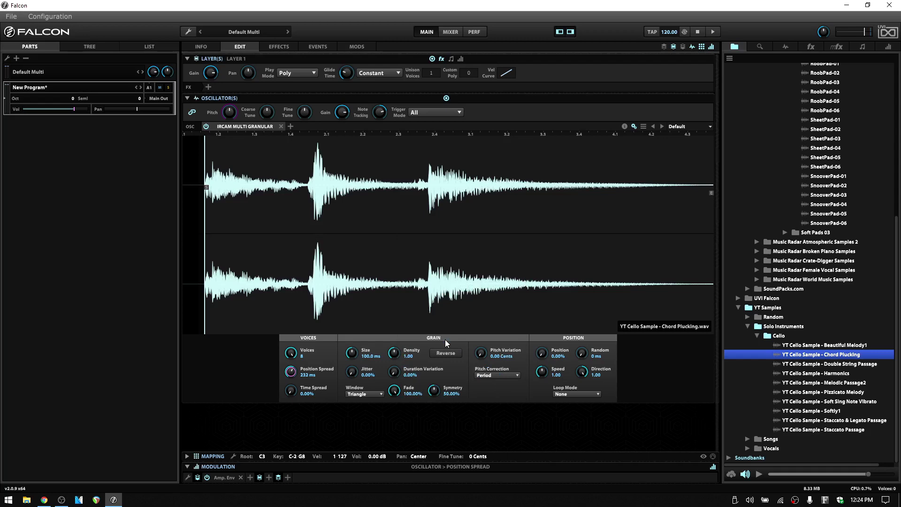
pyautogui.rightClick(394, 222)
pyautogui.click(428, 228)
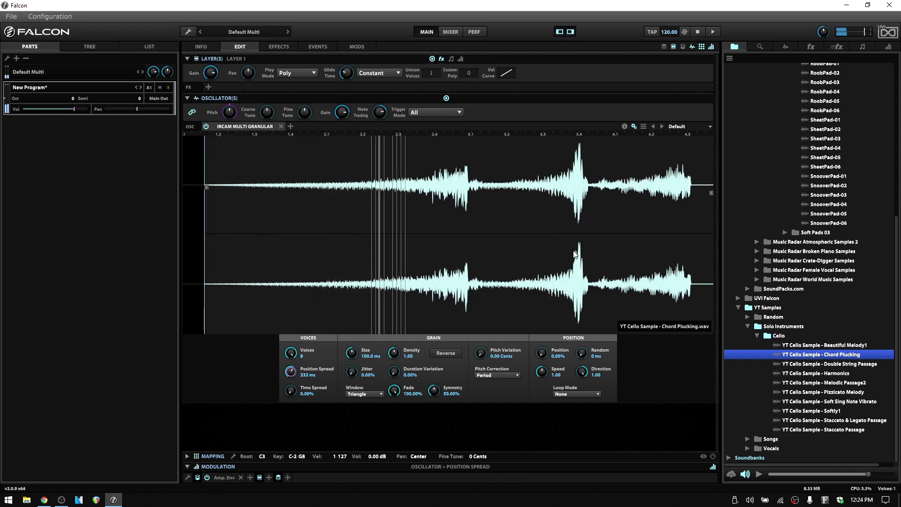
# - Undo the reversal of the cello sample's waveform
pyautogui.rightClick(500, 205)
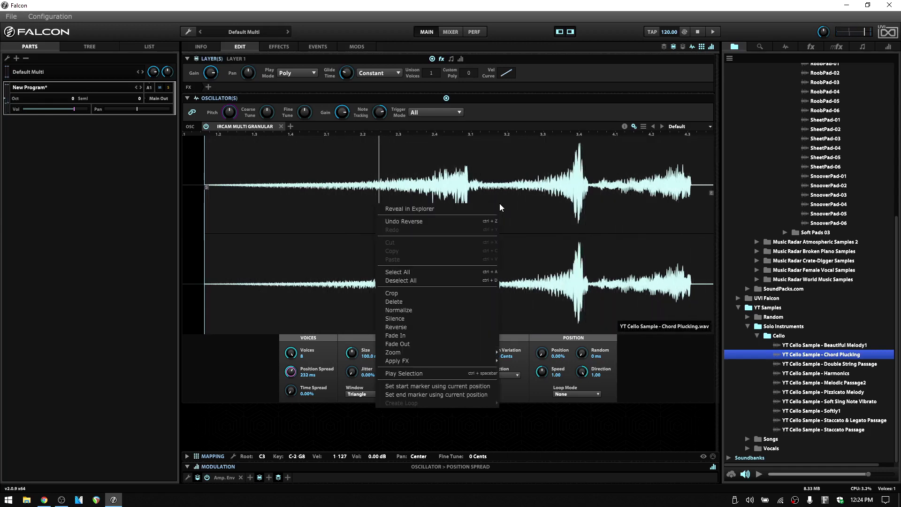
pyautogui.click(431, 220)
pyautogui.click(478, 301)
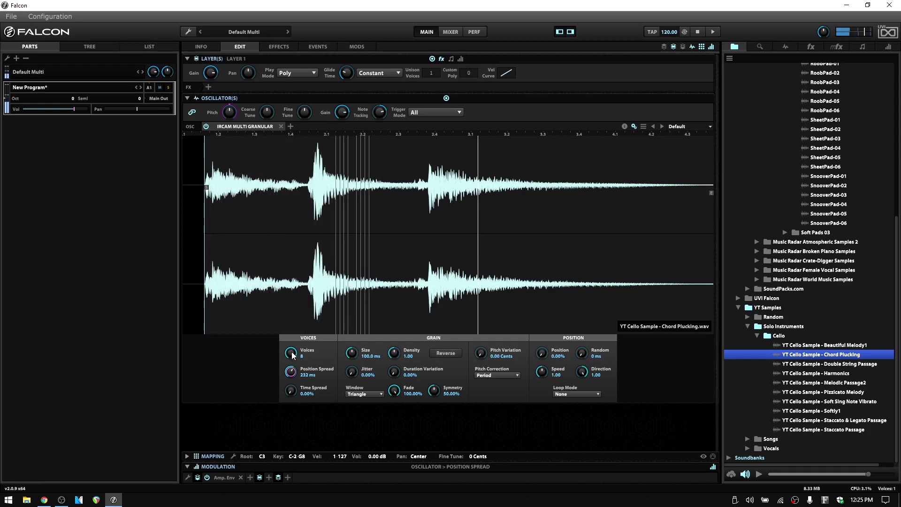
# - Set the number of Voices to 4, and try the grain Reverse option on before switching it off again
pyautogui.moveTo(291, 354); pyautogui.dragTo(423, 417)
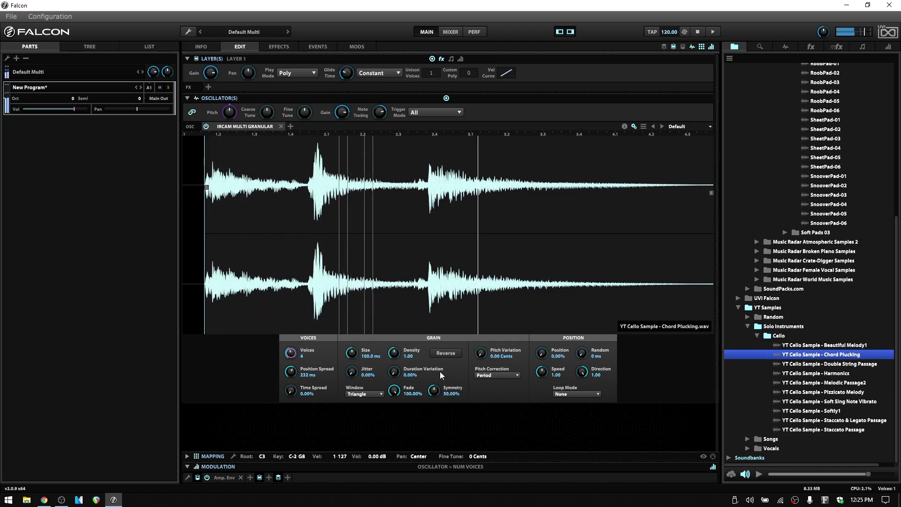
pyautogui.click(444, 354)
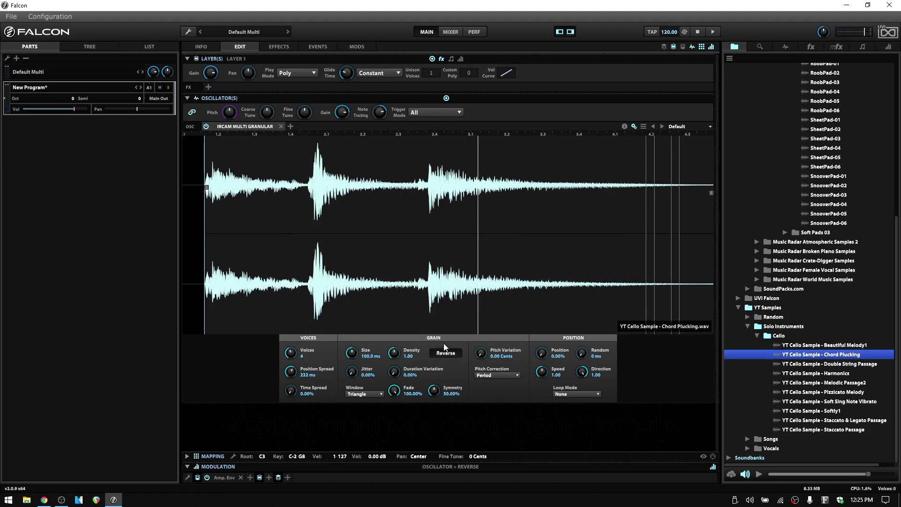
pyautogui.click(450, 354)
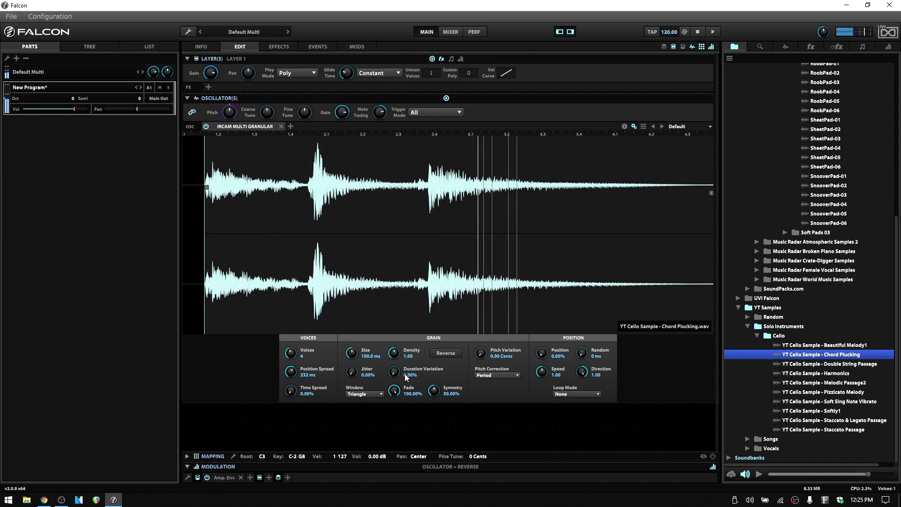
# - Try 100% grain Duration Variation with a 1.47 s Position Spread, and return the Duration Variation to 0%
pyautogui.moveTo(396, 374); pyautogui.dragTo(402, 229)
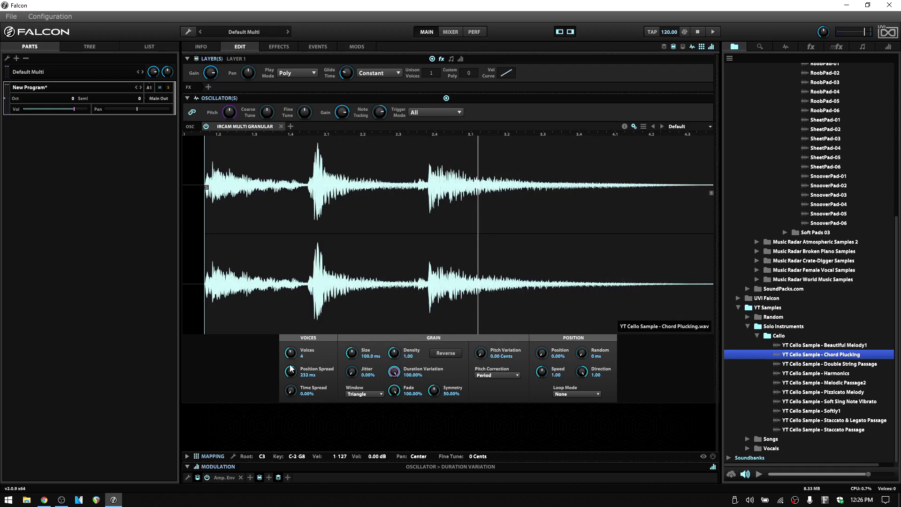
pyautogui.moveTo(291, 374); pyautogui.dragTo(293, 353)
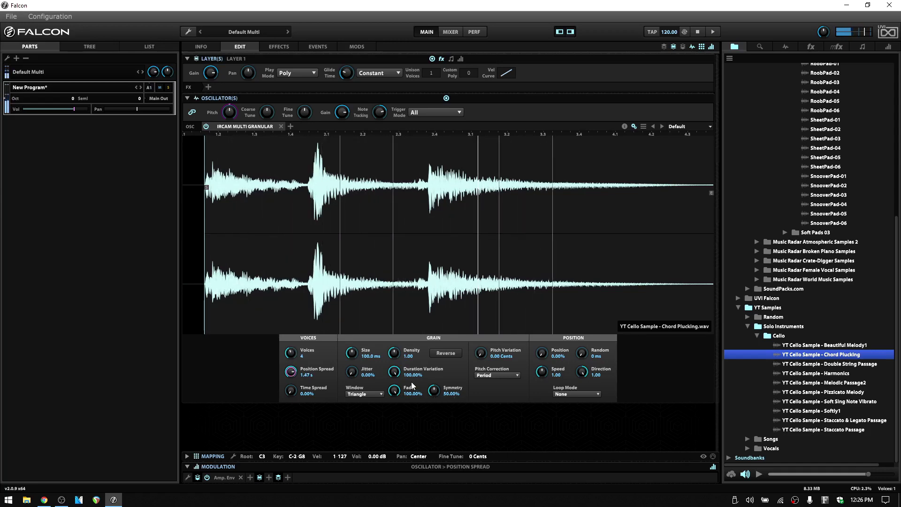
pyautogui.click(394, 372)
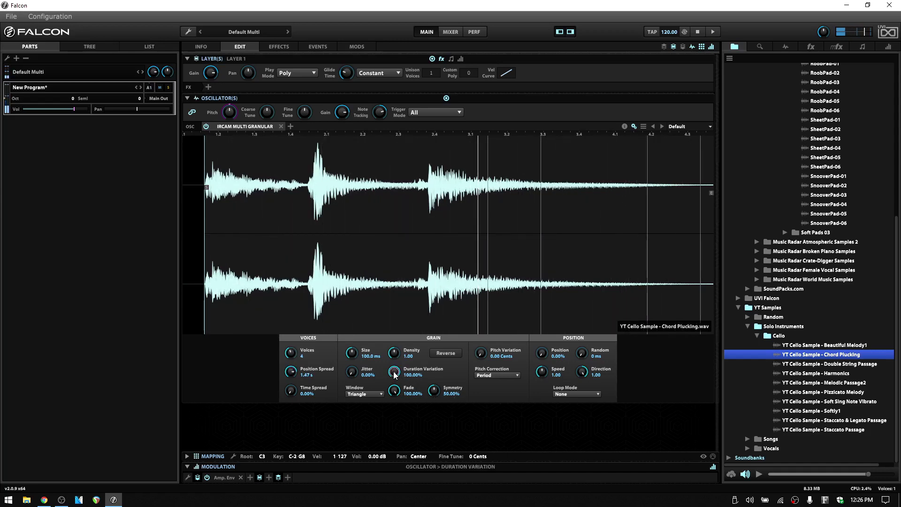
pyautogui.moveTo(395, 374); pyautogui.dragTo(417, 444)
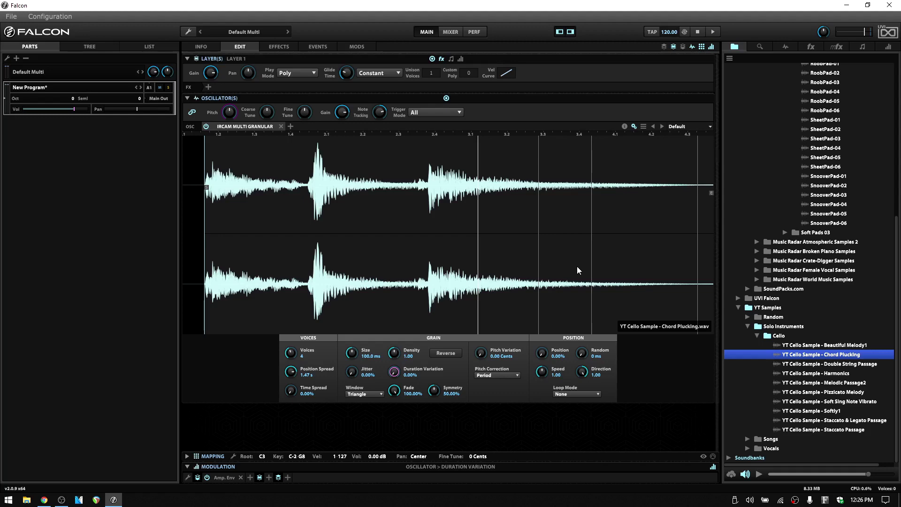
# - Reduce the Position Spread to 301 ms
pyautogui.click(291, 372)
pyautogui.moveTo(290, 373); pyautogui.dragTo(290, 394)
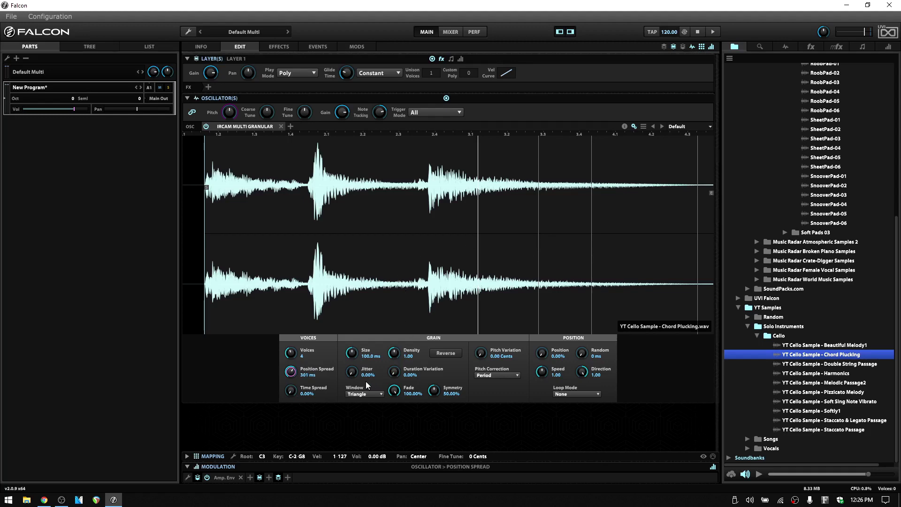
# - Try the grain Jitter at 100% and return it to 0%
pyautogui.moveTo(353, 372); pyautogui.dragTo(355, 207)
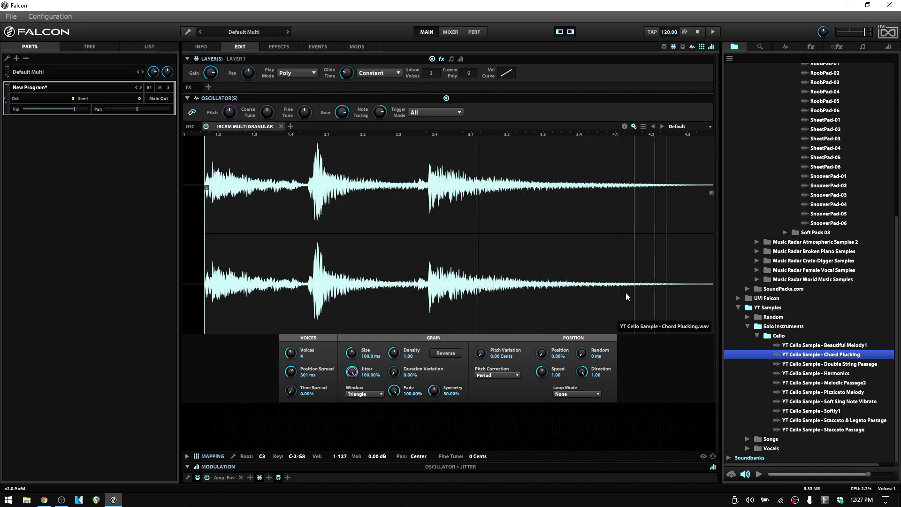
pyautogui.moveTo(352, 372); pyautogui.dragTo(351, 443)
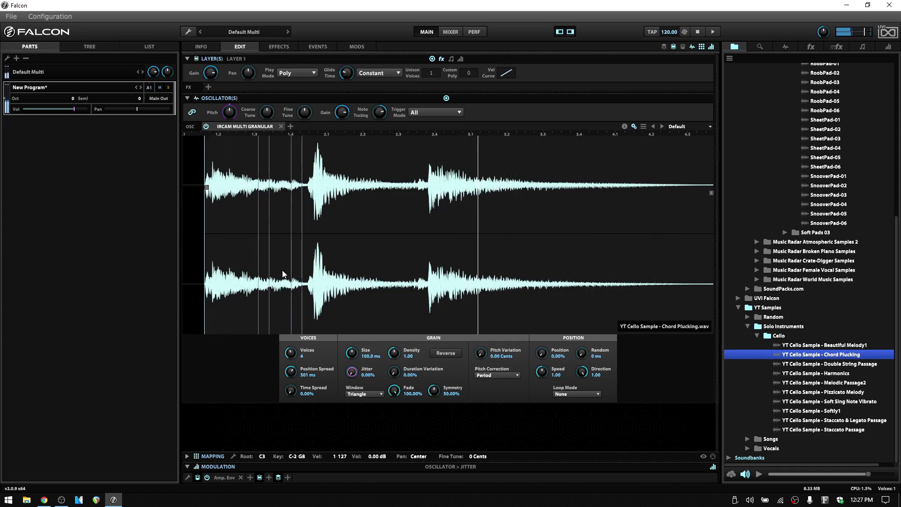
pyautogui.moveTo(351, 371)
pyautogui.mouseDown()
pyautogui.moveTo(365, 203)
pyautogui.moveTo(361, 375)
pyautogui.mouseUp()
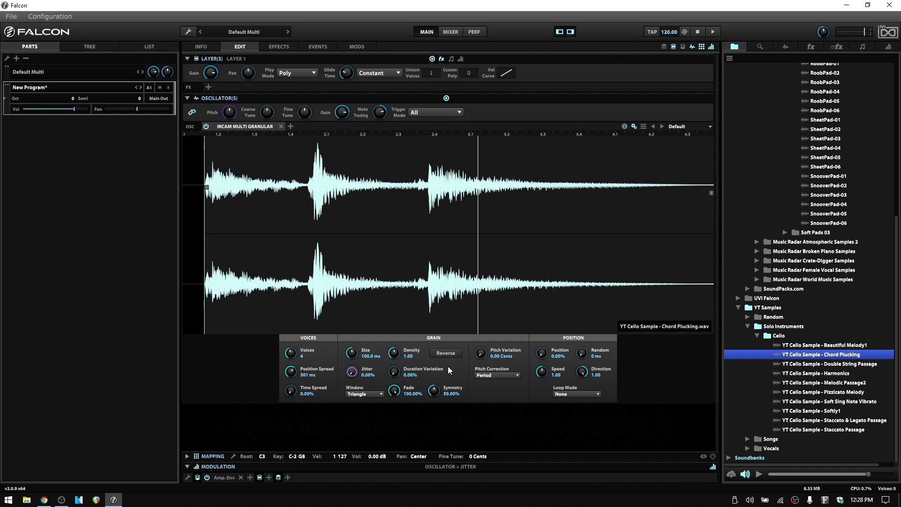
# - Add a new layer-level LFO as a modulation of the Position Spread
pyautogui.rightClick(290, 375)
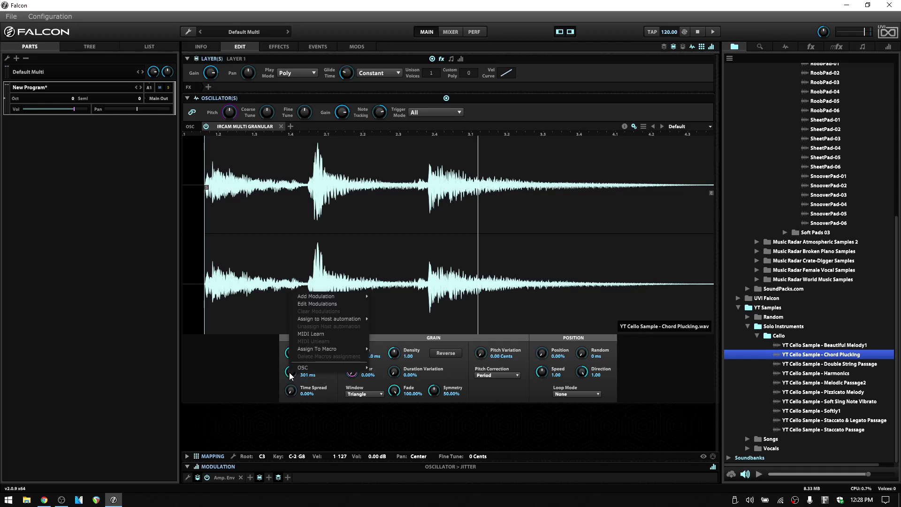
pyautogui.moveTo(339, 297)
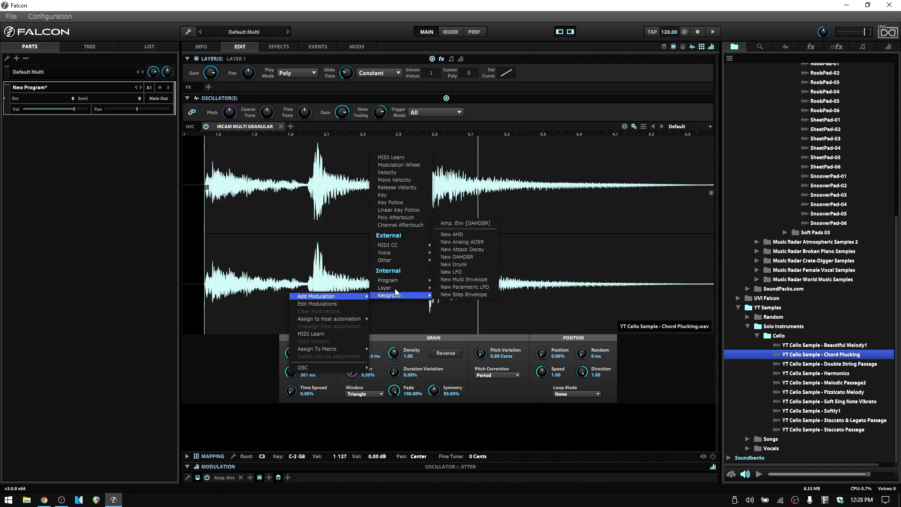
pyautogui.moveTo(396, 292)
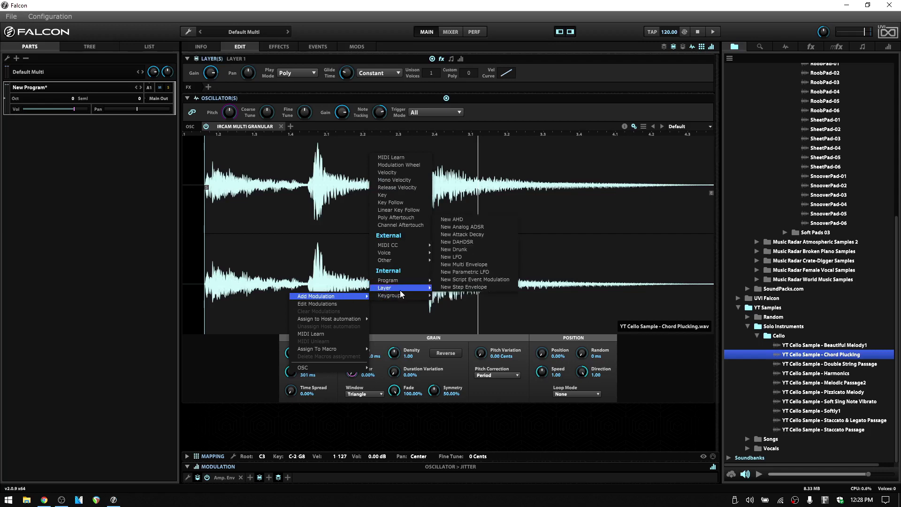
pyautogui.click(455, 257)
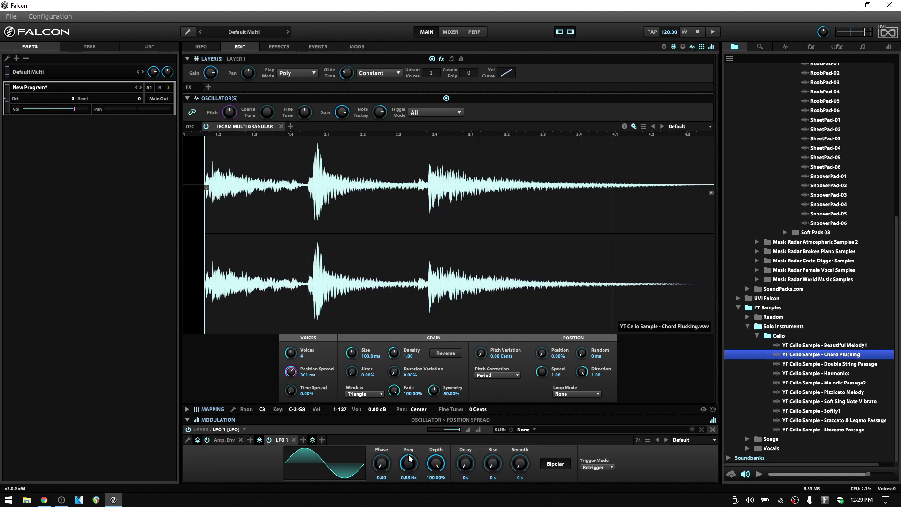
# - Adjust the LFO's frequency, settling on 6.75 Hz
pyautogui.moveTo(408, 464); pyautogui.dragTo(408, 439)
pyautogui.scroll(5, 409, 461)
pyautogui.scroll(3, 408, 460)
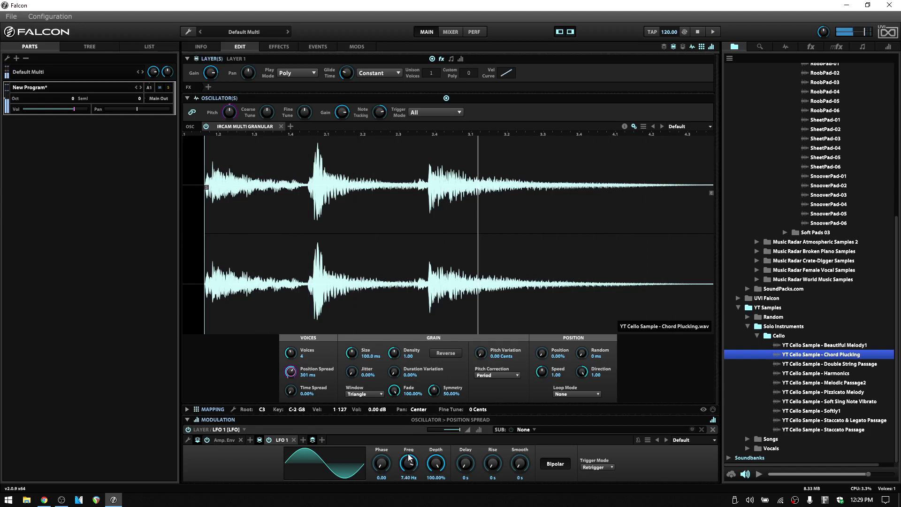
pyautogui.moveTo(407, 452); pyautogui.dragTo(416, 418)
pyautogui.moveTo(415, 421); pyautogui.dragTo(410, 459)
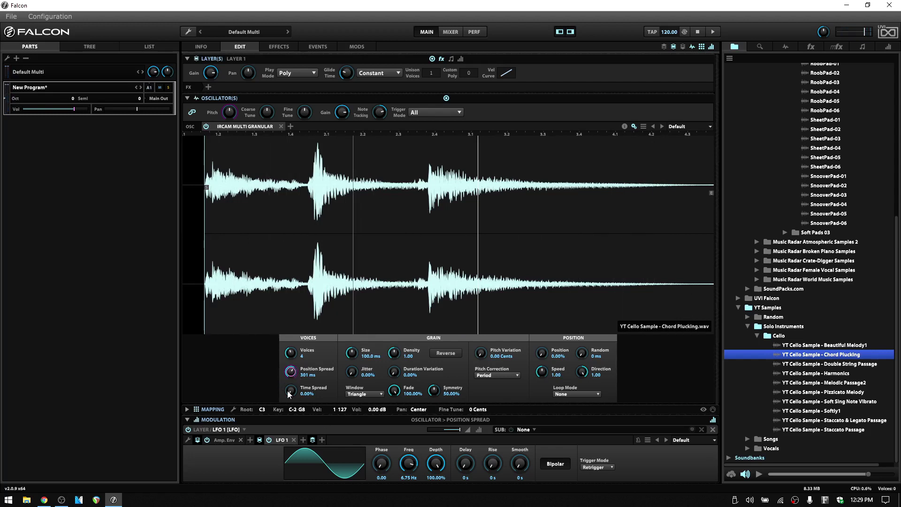
# - Lower the LFO's modulation ratio on the Position Spread through 0.38 to a small positive amount
pyautogui.moveTo(457, 433)
pyautogui.moveTo(459, 429); pyautogui.dragTo(455, 430)
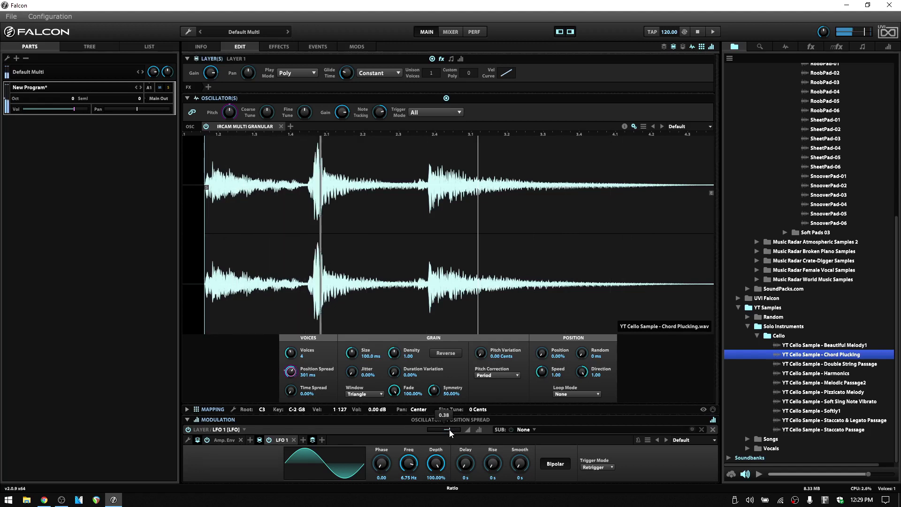
pyautogui.moveTo(449, 429)
pyautogui.mouseDown()
pyautogui.moveTo(472, 432)
pyautogui.moveTo(447, 430)
pyautogui.mouseUp()
pyautogui.moveTo(460, 429)
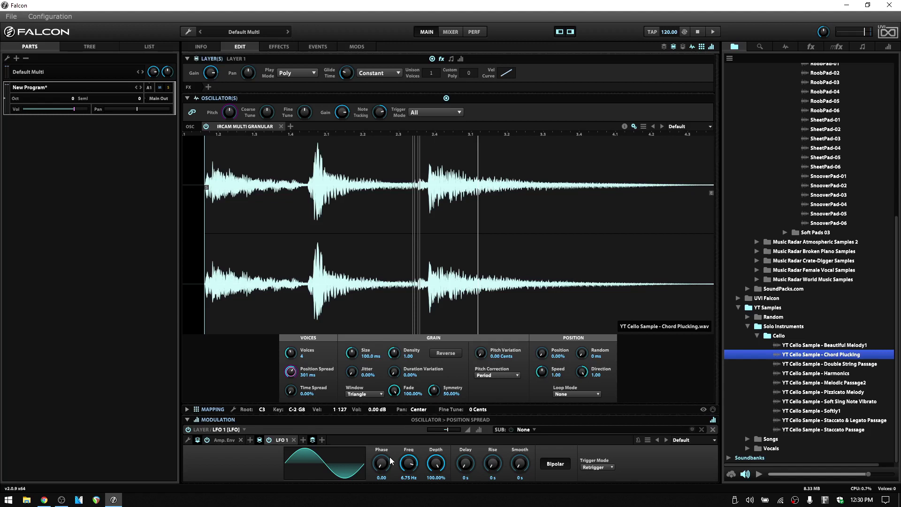
# - Clear the modulations assigned to the Position Spread
pyautogui.rightClick(291, 375)
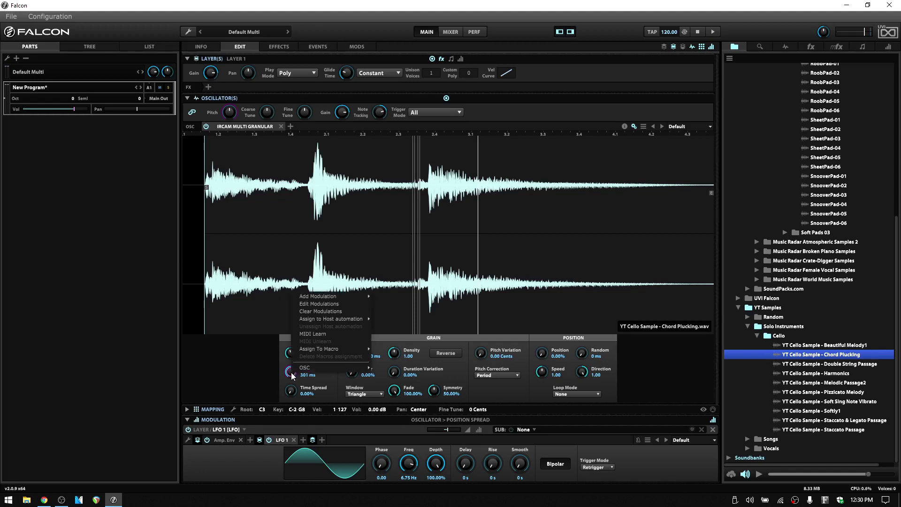
pyautogui.click(316, 312)
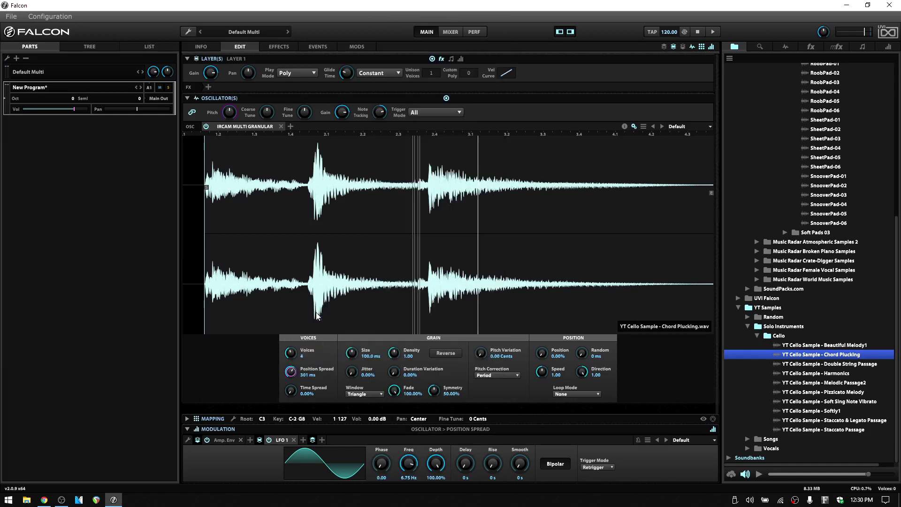
# - Assign the Position Spread to a new macro
pyautogui.click(200, 47)
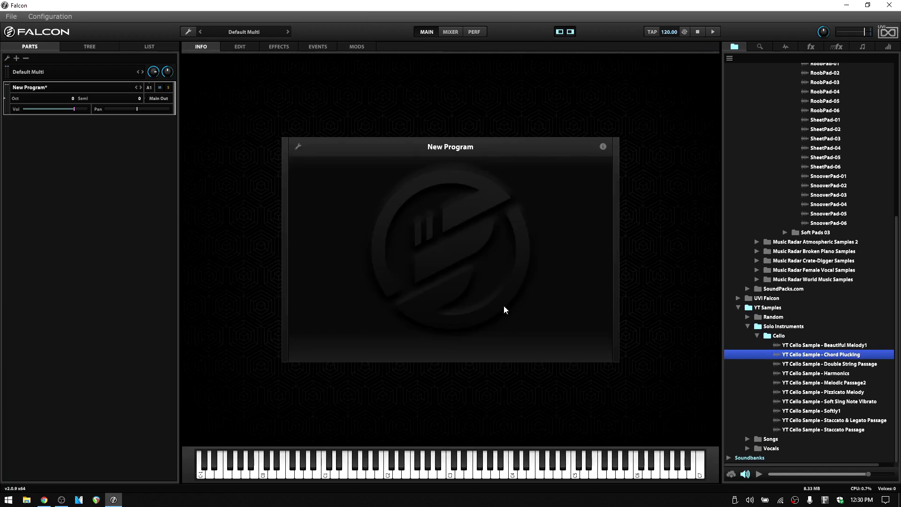
pyautogui.click(239, 47)
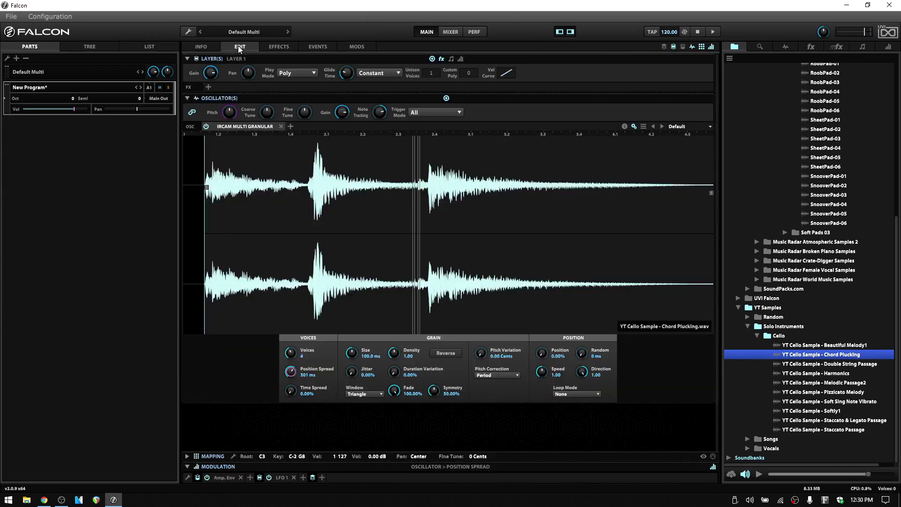
pyautogui.rightClick(291, 374)
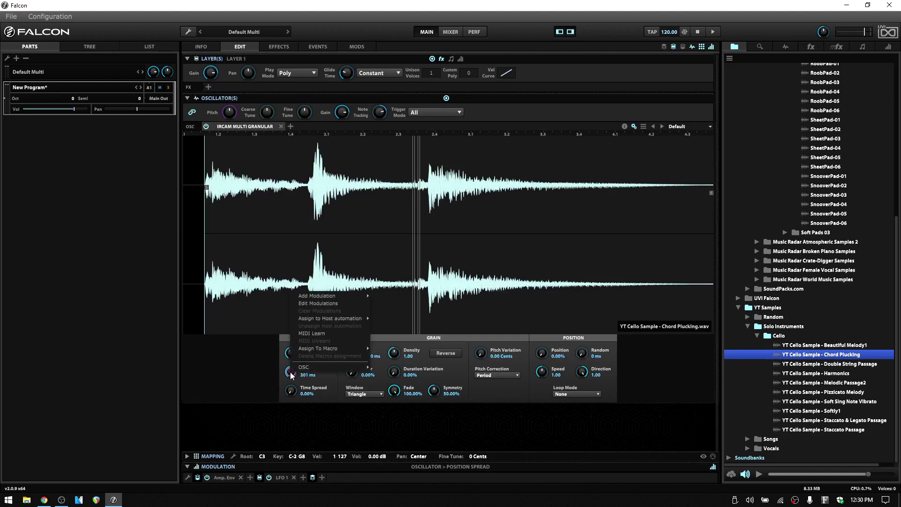
pyautogui.moveTo(342, 350)
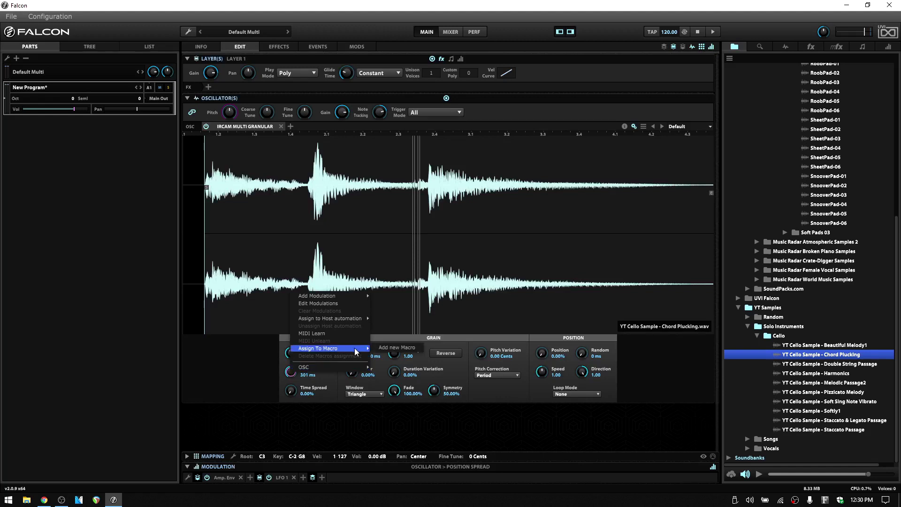
pyautogui.click(392, 350)
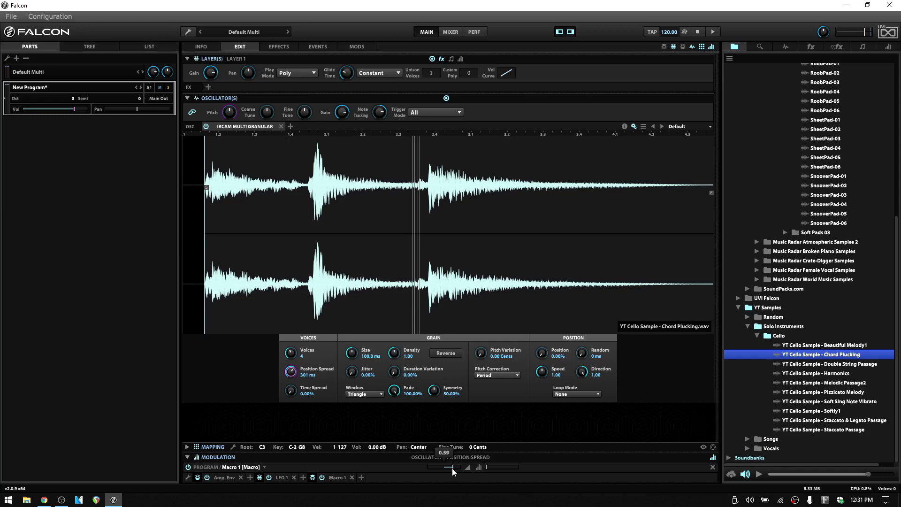
# - Set Macro 1 to 28% on the program's info page and return to the oscillator editing view
pyautogui.click(201, 47)
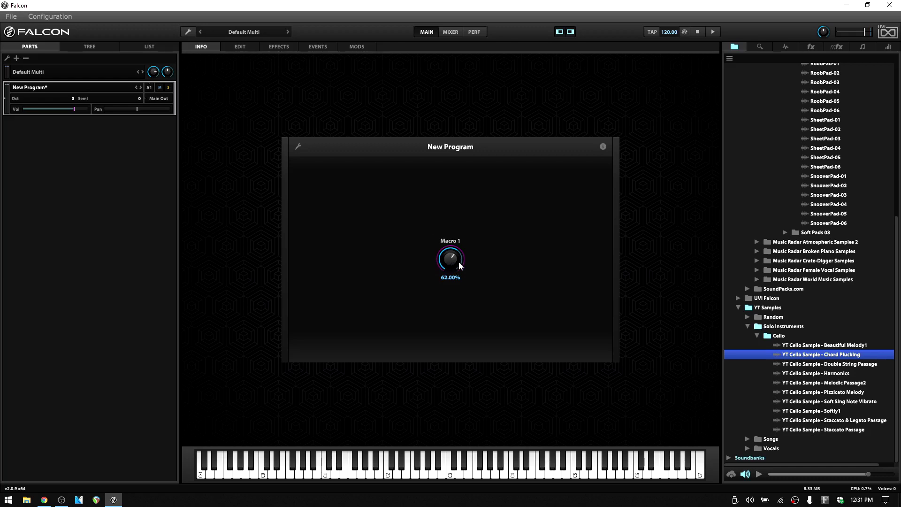
pyautogui.moveTo(458, 262)
pyautogui.mouseDown()
pyautogui.moveTo(450, 241)
pyautogui.moveTo(450, 329)
pyautogui.moveTo(457, 218)
pyautogui.moveTo(457, 278)
pyautogui.mouseUp()
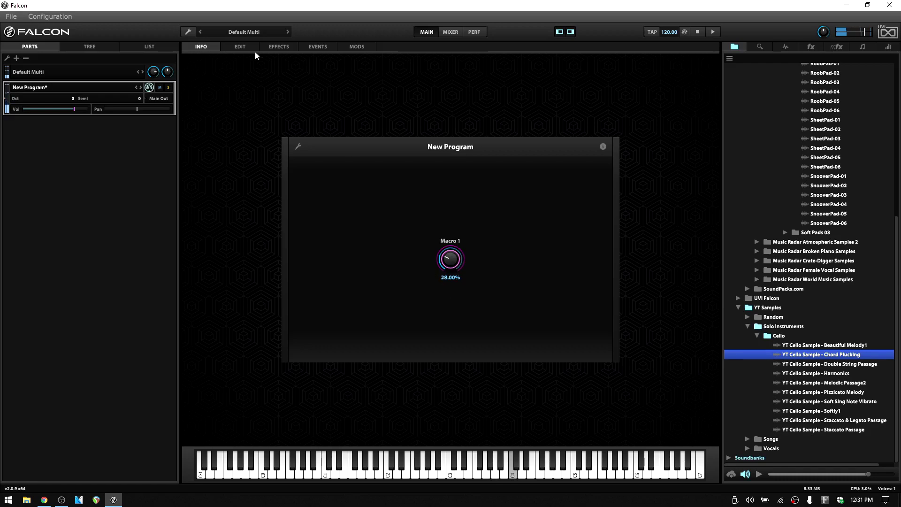
pyautogui.click(241, 46)
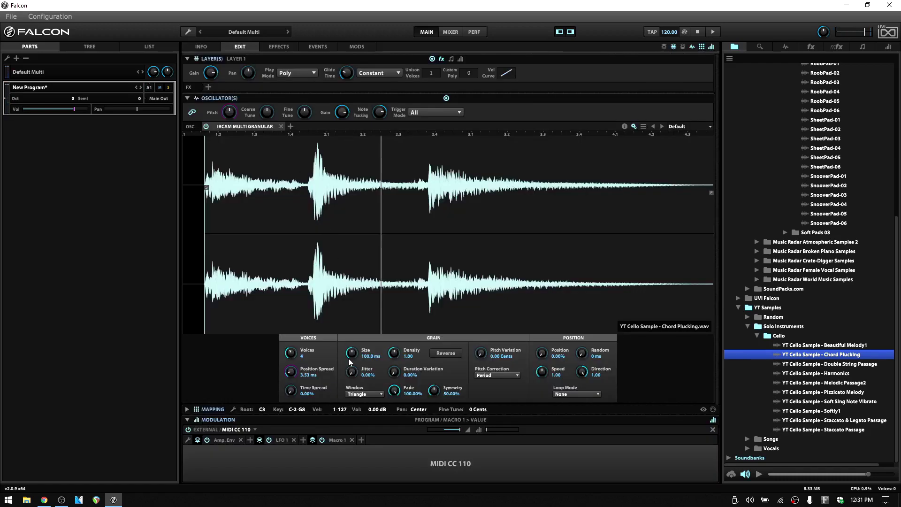
# - Raise Macro 1's value to 100% in its modulation settings, then lower it to about 63%
pyautogui.click(336, 440)
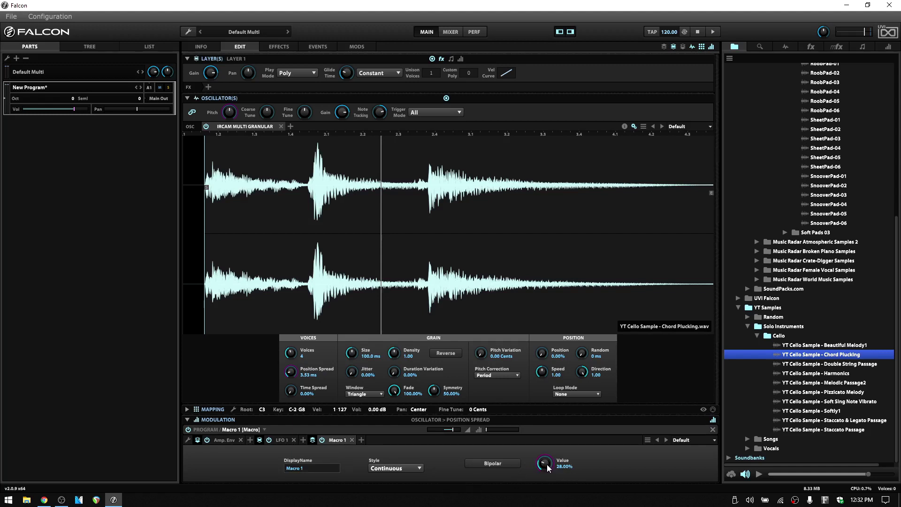
pyautogui.moveTo(547, 464); pyautogui.dragTo(556, 354)
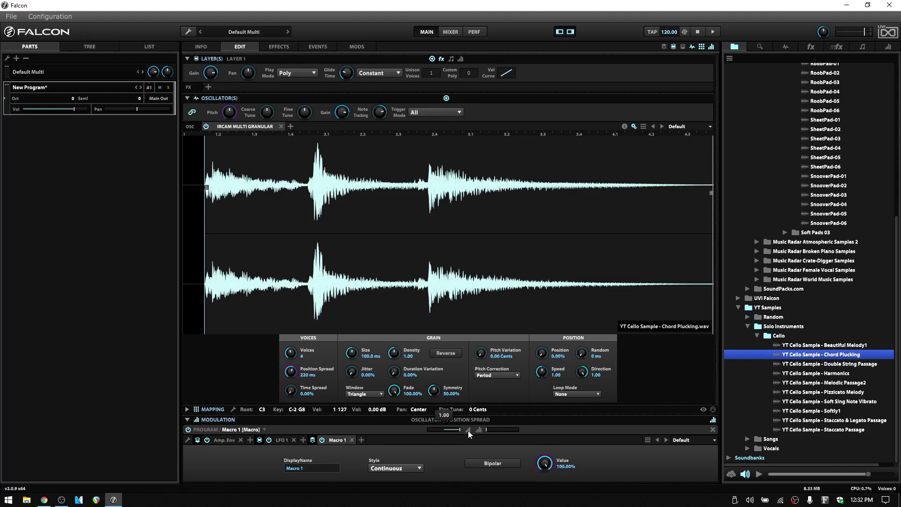
pyautogui.moveTo(548, 463); pyautogui.dragTo(544, 503)
# - Delete the Macro 1 modulation source from the Position Spread
pyautogui.rightClick(292, 374)
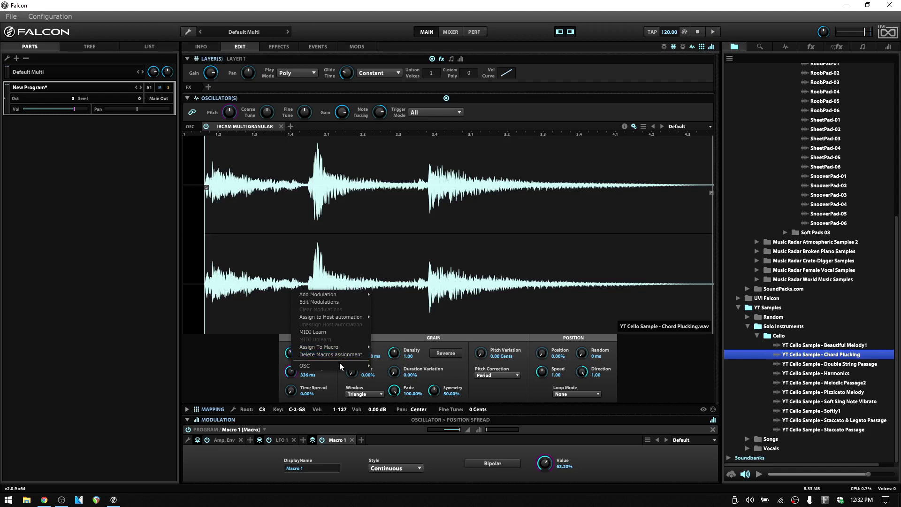
pyautogui.click(348, 456)
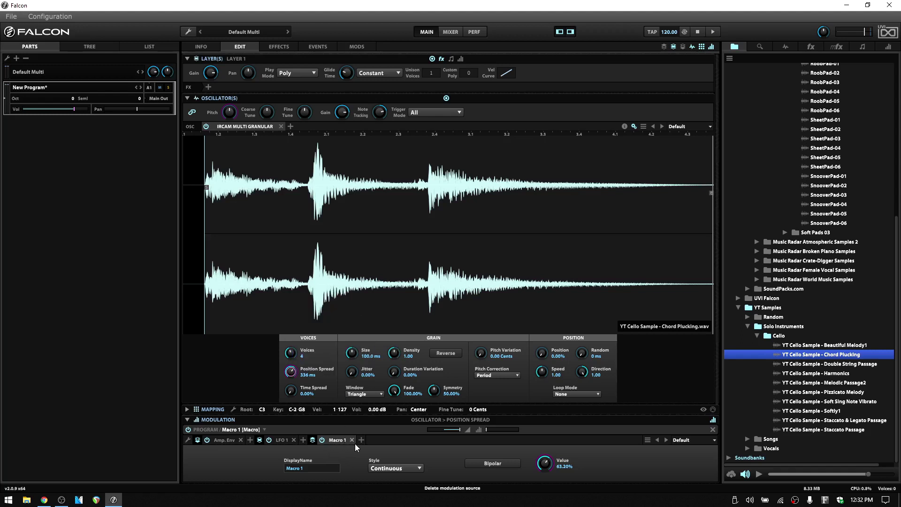
pyautogui.click(351, 440)
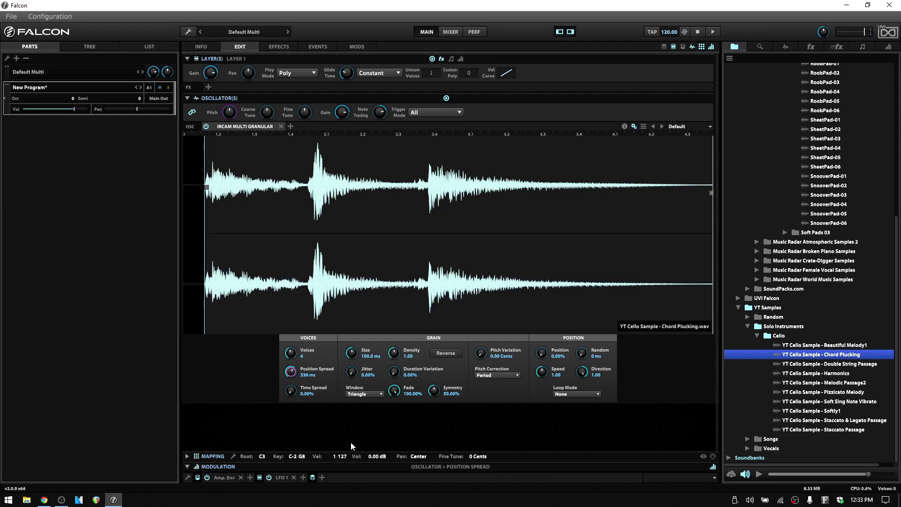
# - Use MIDI Learn to assign the Position Spread to MIDI CC 14
pyautogui.rightClick(291, 376)
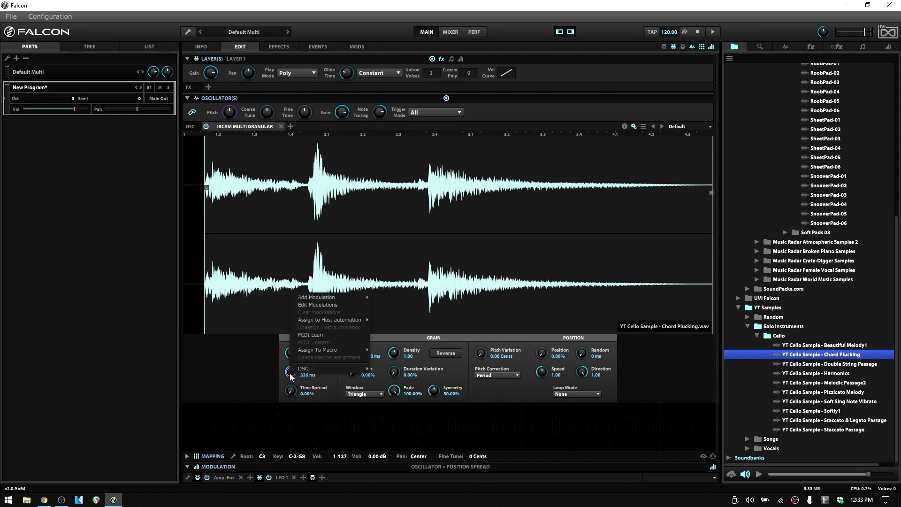
pyautogui.click(314, 336)
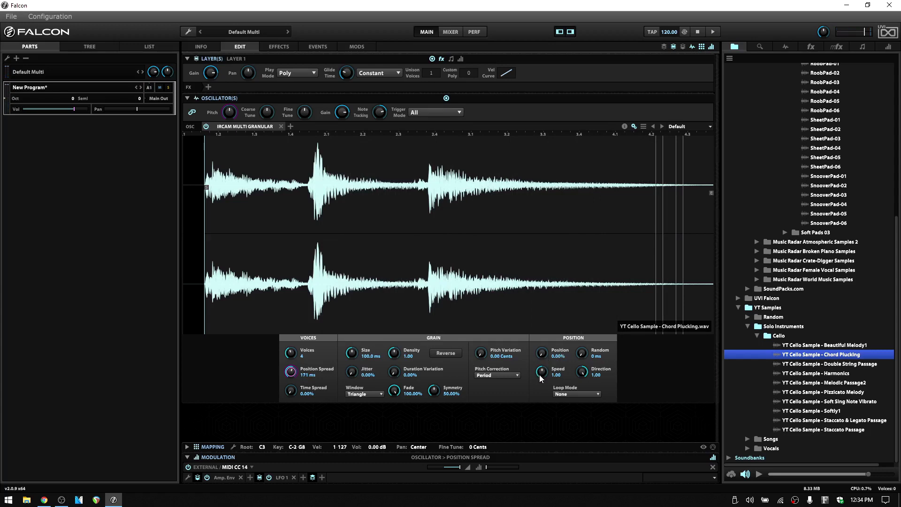
# - Set the playback Speed to 0.00 and the Position to 37.80%
pyautogui.moveTo(541, 374); pyautogui.dragTo(540, 390)
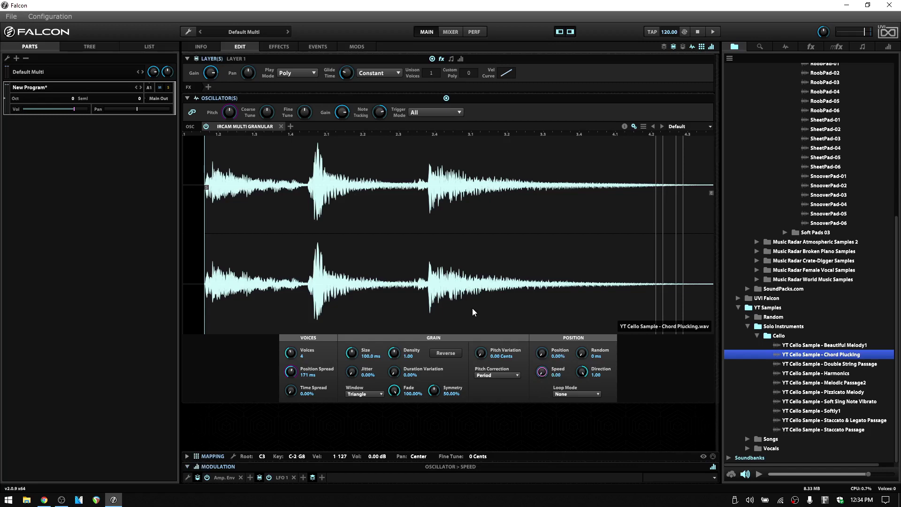
pyautogui.click(542, 355)
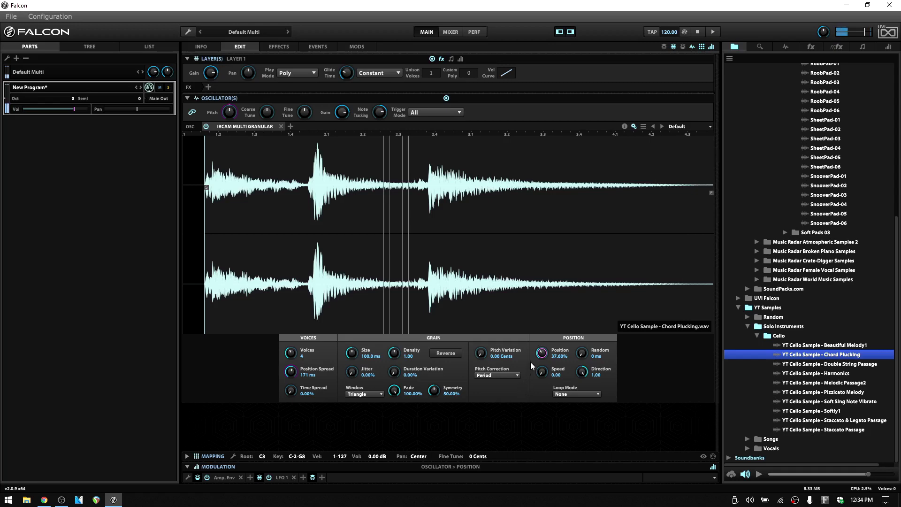
# - Assign the Position to MIDI CC 15 with MIDI Learn, then unlearn that assignment
pyautogui.rightClick(542, 355)
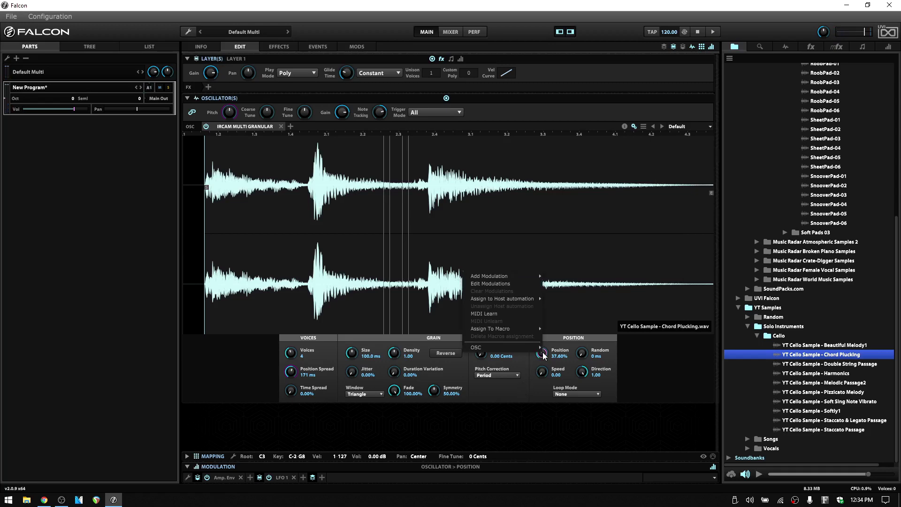
pyautogui.click(498, 314)
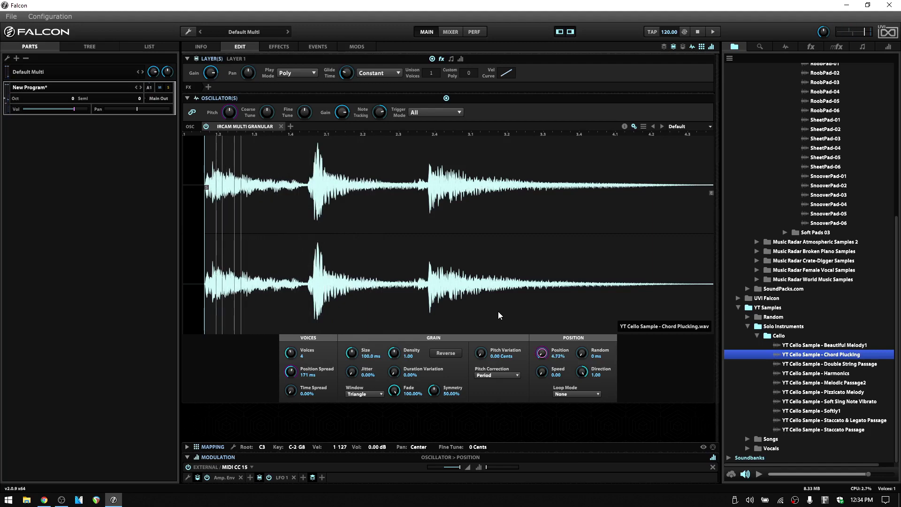
pyautogui.rightClick(542, 357)
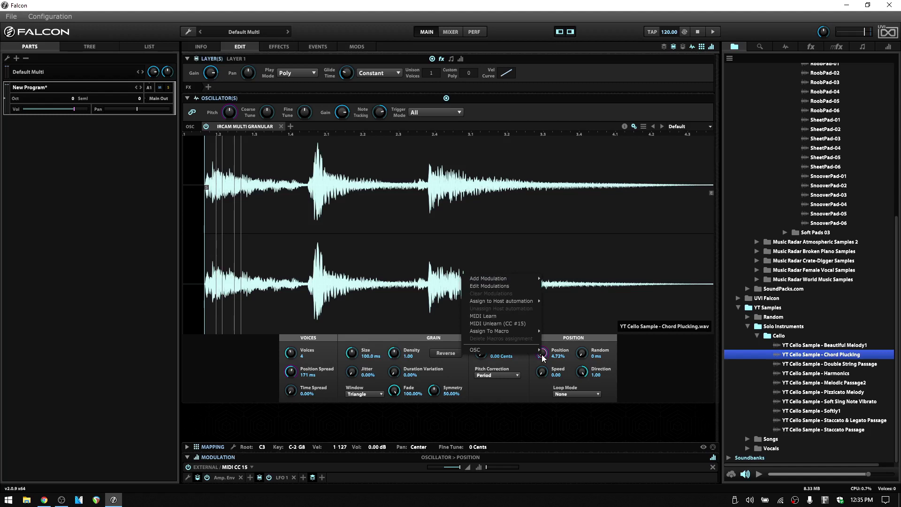
pyautogui.click(490, 324)
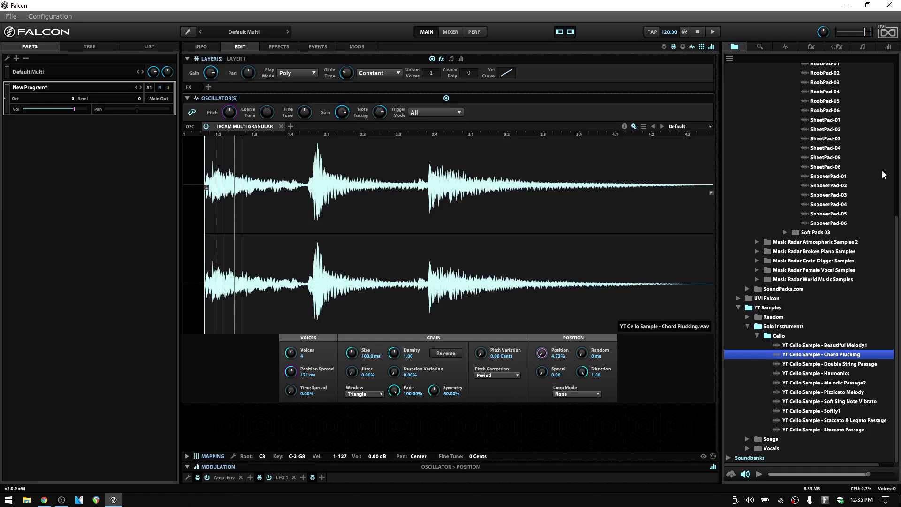
# - Load the SnooverPad-03 sample into the IRCAM Multi Granular oscillator in place of the cello sample
pyautogui.click(828, 197)
pyautogui.moveTo(829, 198); pyautogui.dragTo(405, 242)
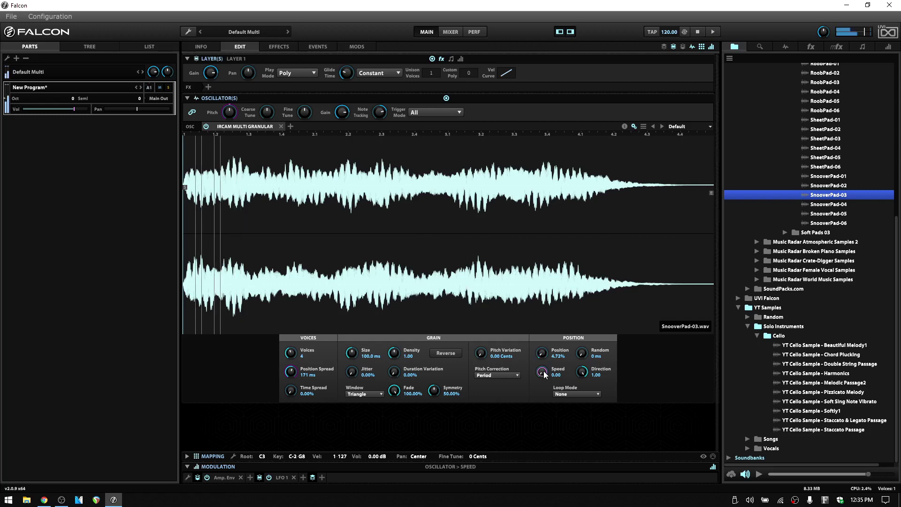
# - Raise the position Speed to 2.52, then bring it down through 0.87 to 0.40
pyautogui.moveTo(544, 374); pyautogui.dragTo(549, 291)
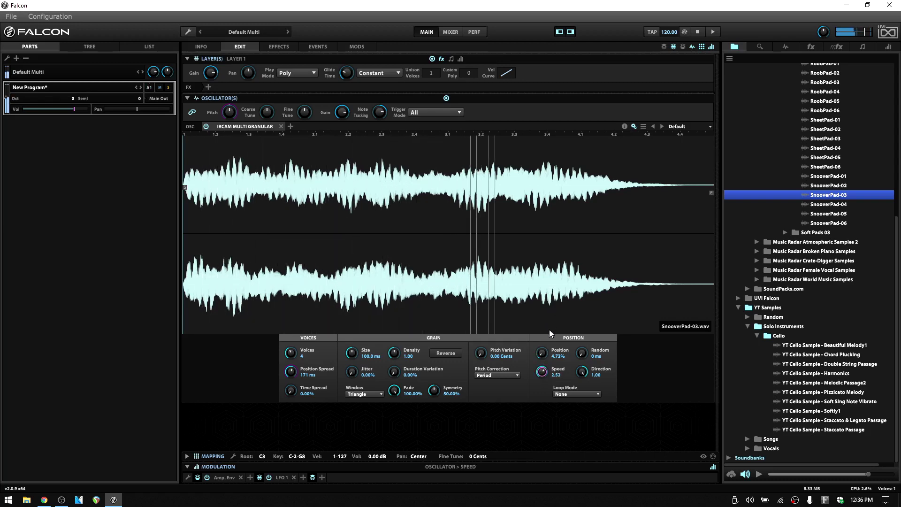
pyautogui.moveTo(550, 333); pyautogui.dragTo(545, 394)
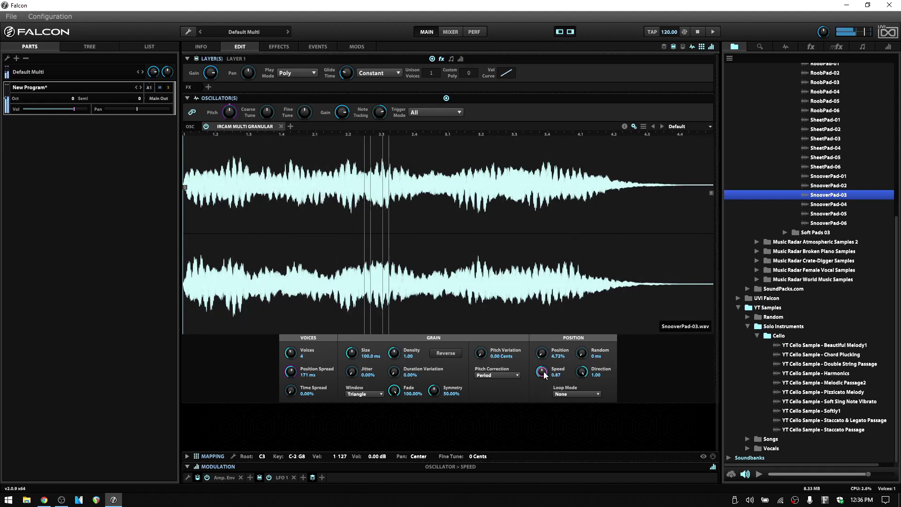
pyautogui.moveTo(545, 373); pyautogui.dragTo(543, 382)
# - Set the Position Spread to 602 ms, the Time Spread to 78% and the grain Density to 0.41
pyautogui.click(291, 372)
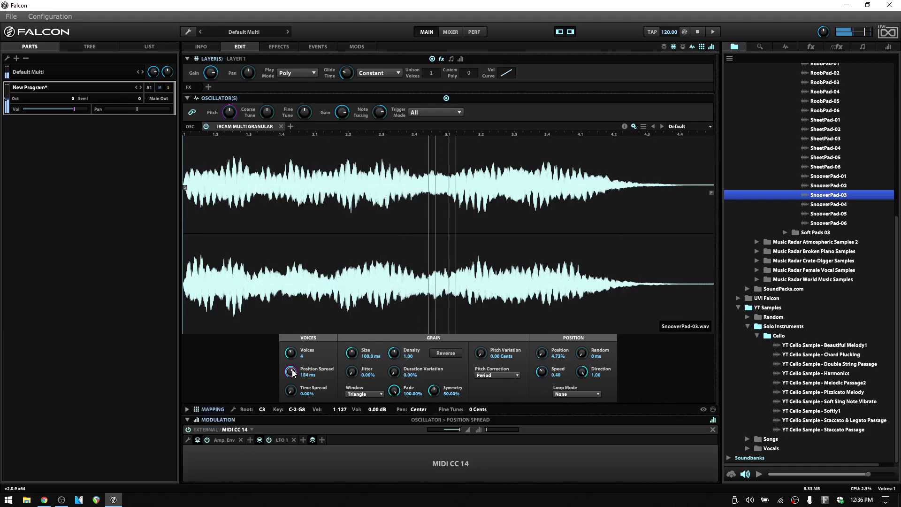
pyautogui.moveTo(291, 371); pyautogui.dragTo(305, 305)
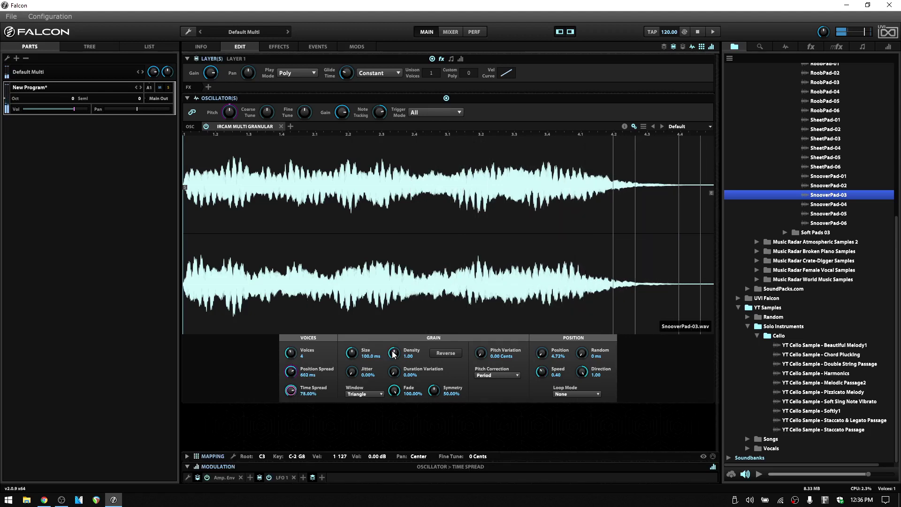
pyautogui.moveTo(393, 355); pyautogui.dragTo(393, 371)
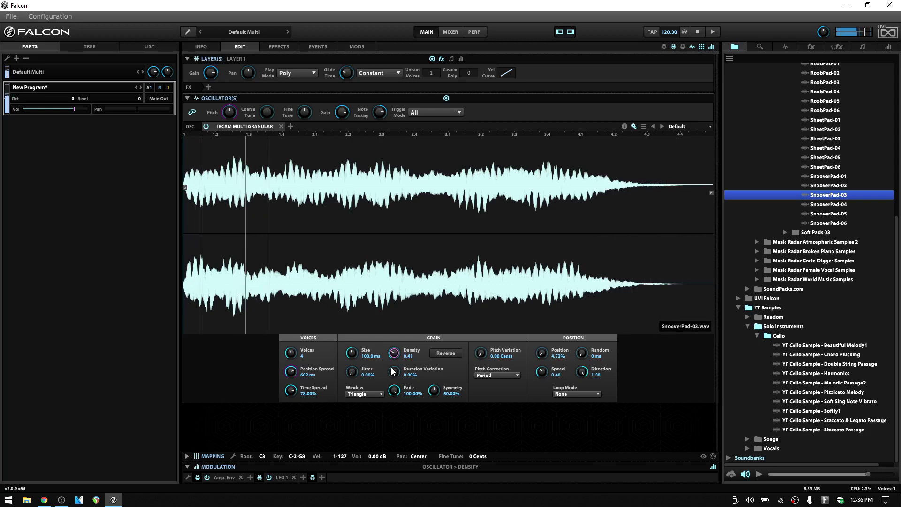
# - Add an IReverb effect to the layer with the 01 Cathedral 33m acoustic space preset
pyautogui.click(208, 87)
pyautogui.moveTo(218, 107)
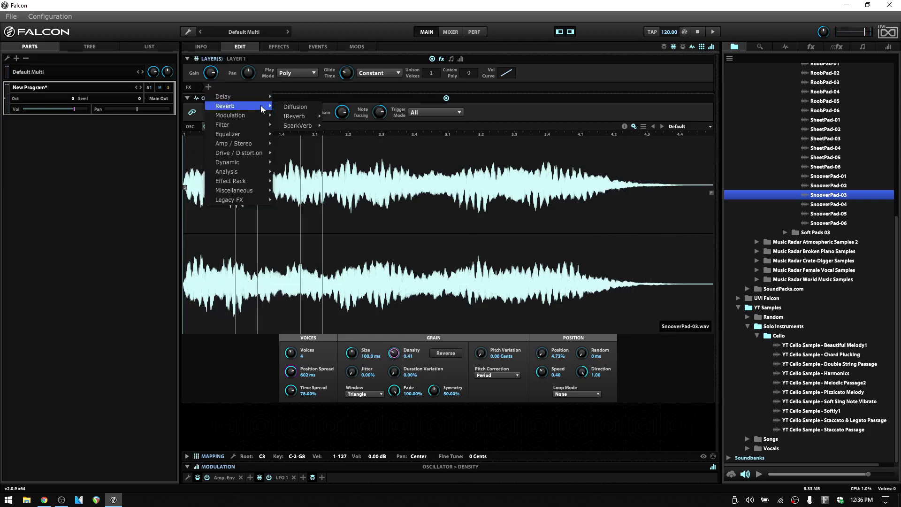
pyautogui.moveTo(297, 117)
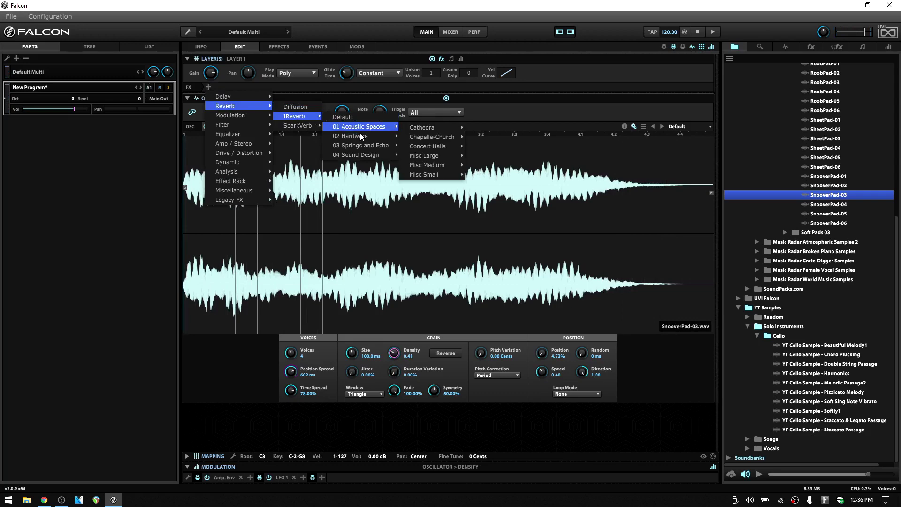
pyautogui.click(486, 126)
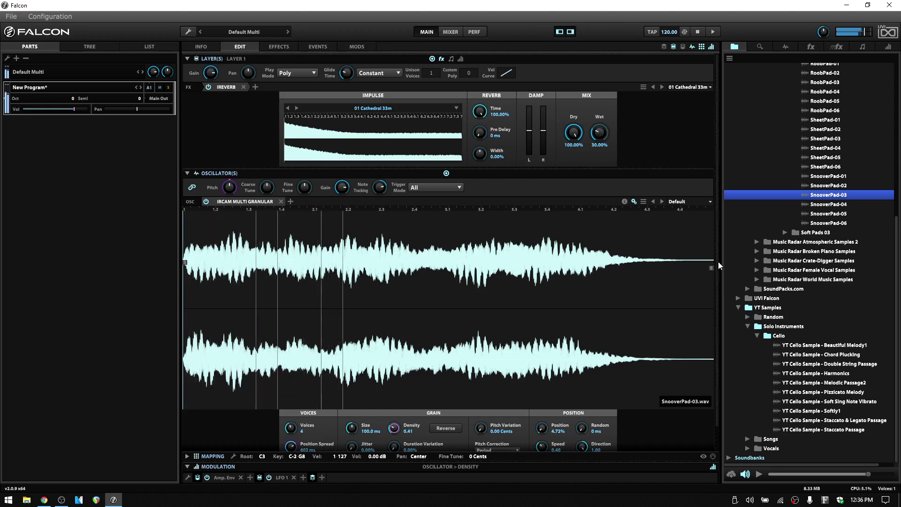
# - Set the grain Pitch Variation to 0.04 cents and the Position to 10.32%
pyautogui.scroll(-1, 719, 261)
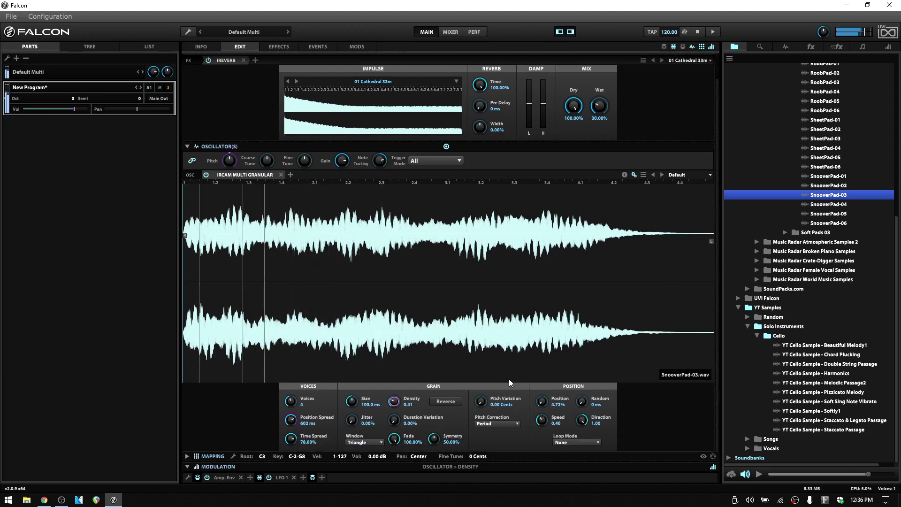
pyautogui.moveTo(481, 402)
pyautogui.mouseDown()
pyautogui.moveTo(483, 351)
pyautogui.moveTo(489, 394)
pyautogui.mouseUp()
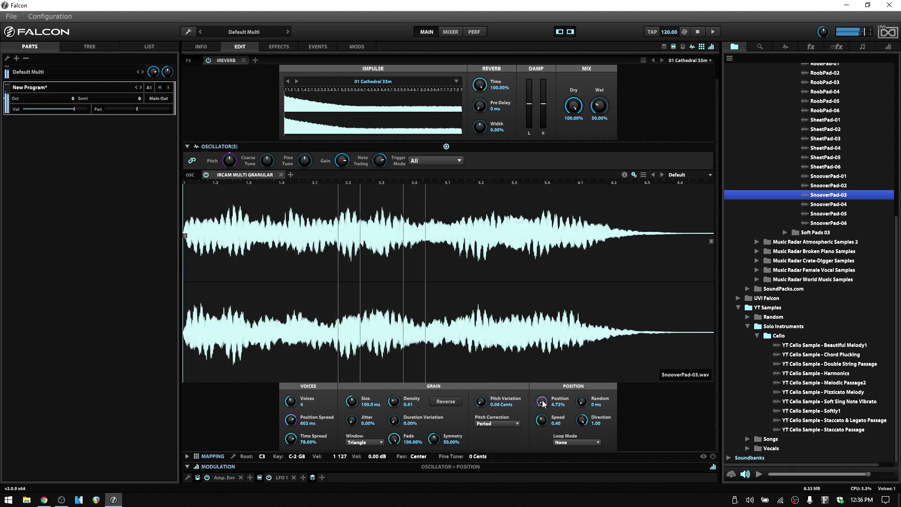
pyautogui.moveTo(542, 400); pyautogui.dragTo(543, 393)
# - Set the position Speed to 4.77 and the Loop Mode to Forward-Backward
pyautogui.moveTo(543, 424); pyautogui.dragTo(546, 371)
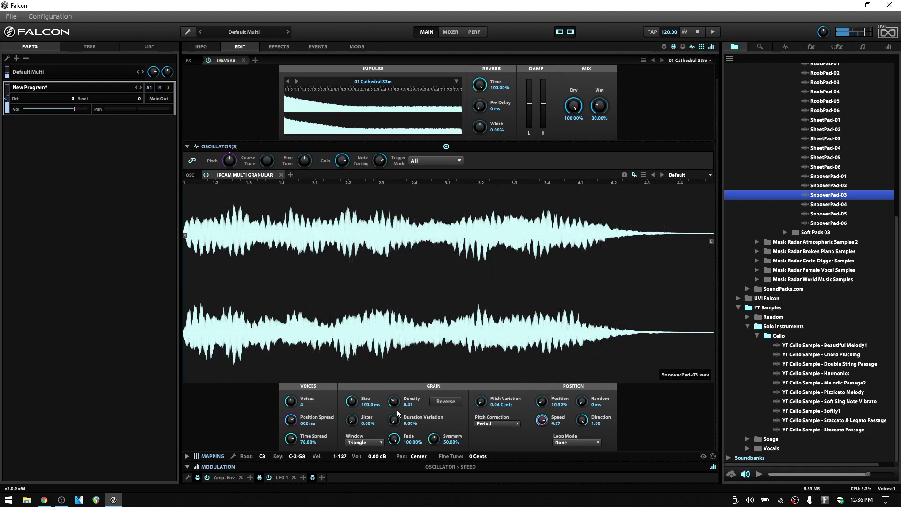
pyautogui.click(595, 441)
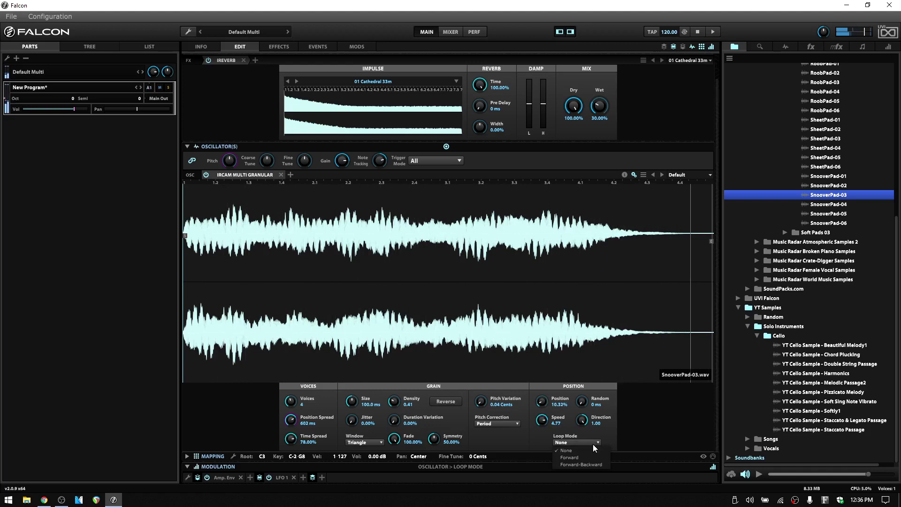
pyautogui.click(578, 464)
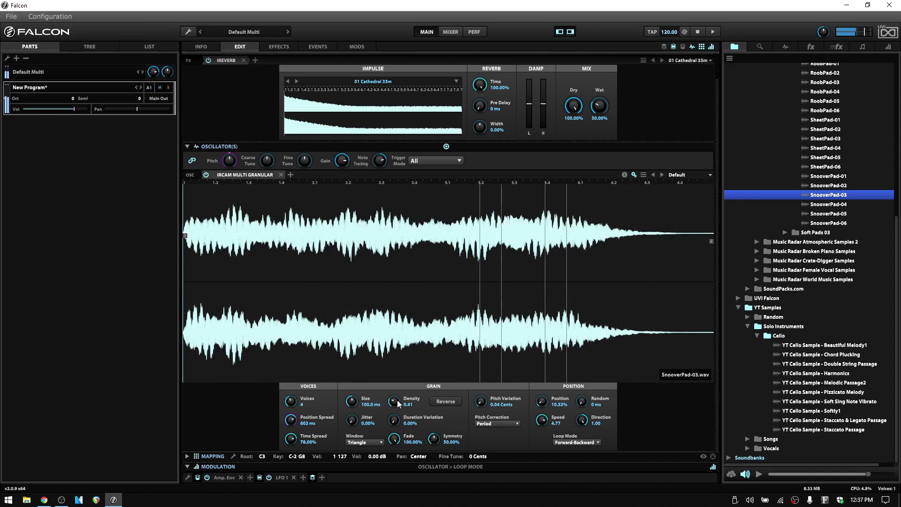
# - Set the grain Size to 253 ms, the Density to 1.37 and the Jitter to 76.40%
pyautogui.moveTo(397, 400); pyautogui.dragTo(353, 373)
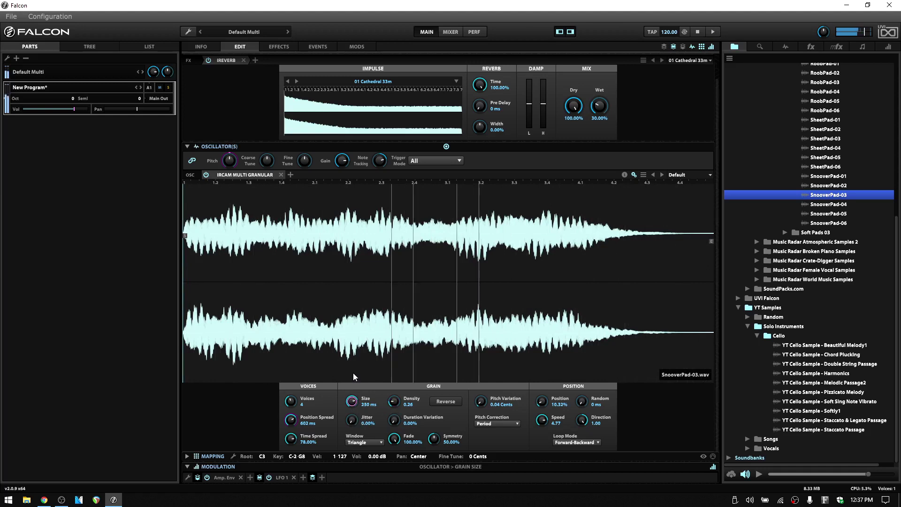
pyautogui.moveTo(394, 402); pyautogui.dragTo(391, 360)
pyautogui.moveTo(355, 418); pyautogui.dragTo(367, 330)
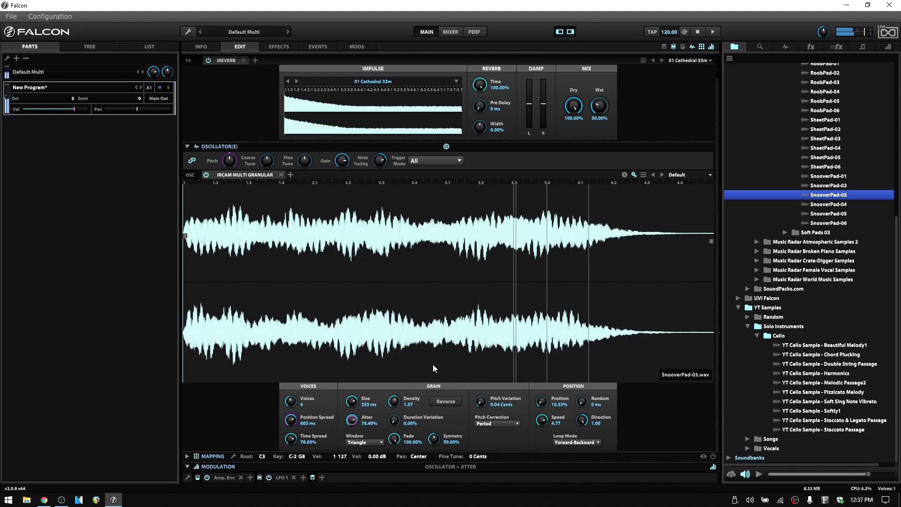
# - Increase the number of Voices to 7
pyautogui.click(292, 402)
pyautogui.moveTo(294, 404); pyautogui.dragTo(301, 360)
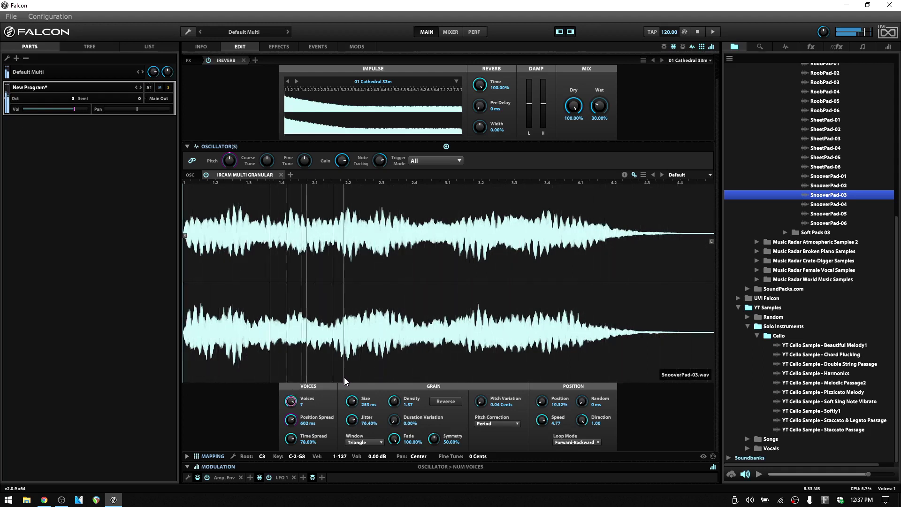